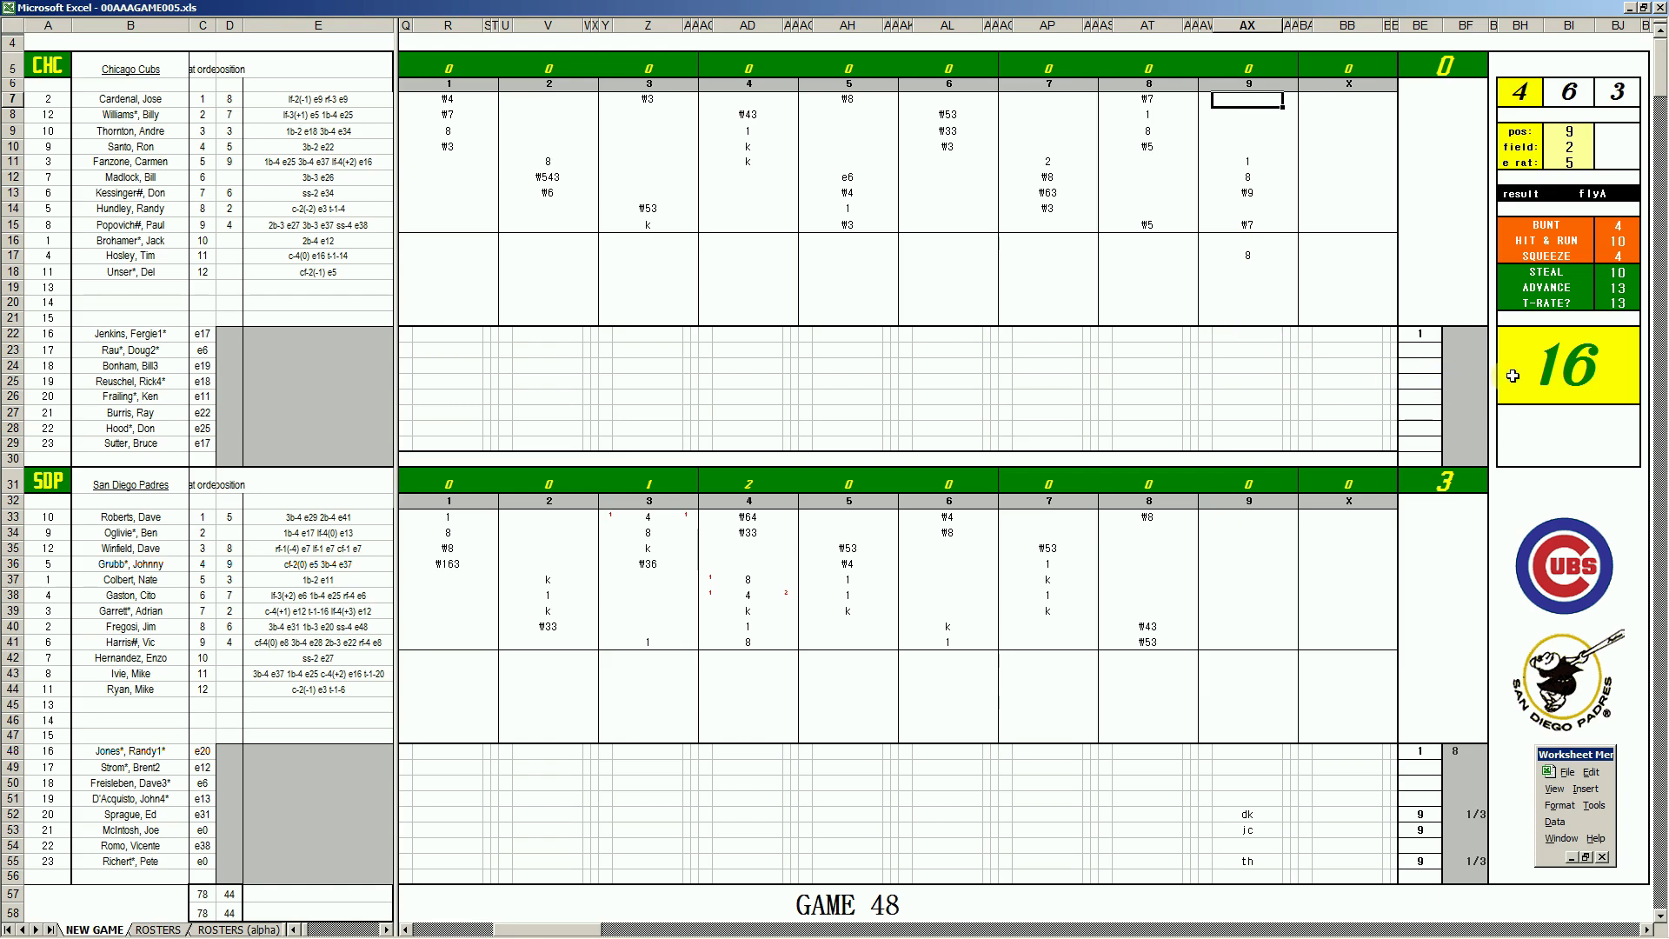
# Enter 1 as the Cubs leadoff batter's ninth-inning result in AX7 and the run mark 1 in AW11
pyautogui.write('1')
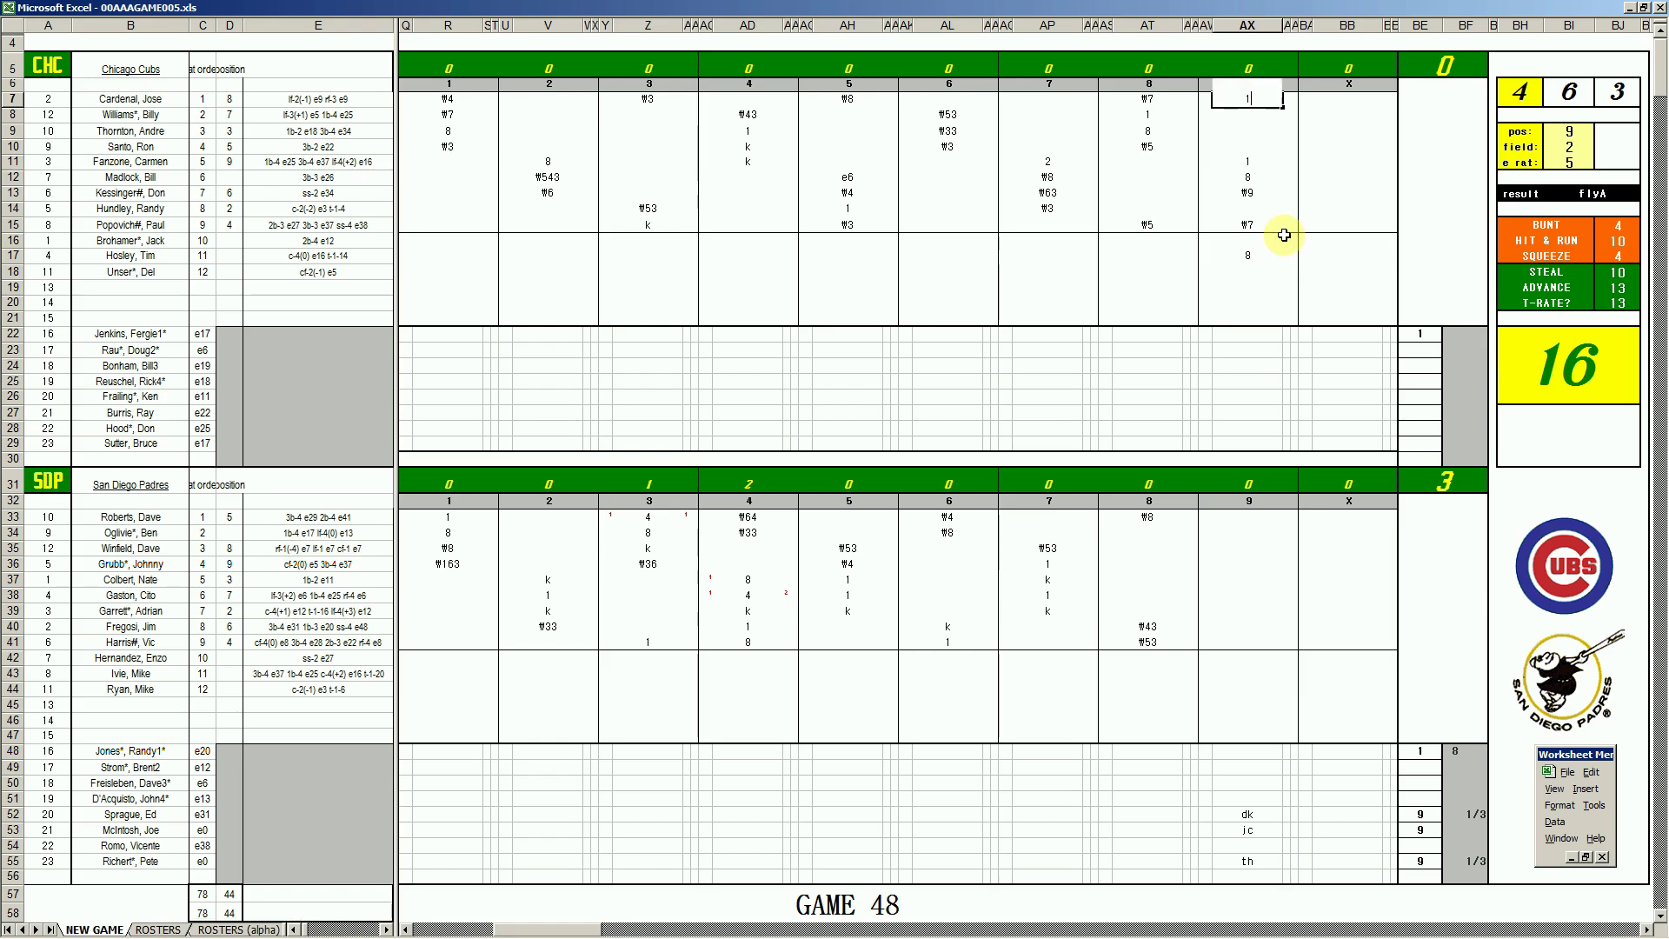
pyautogui.press('Return')
pyautogui.press('Left')
pyautogui.press('Left')
pyautogui.press('Down')
pyautogui.press('Down')
pyautogui.press('Down')
pyautogui.press('Down')
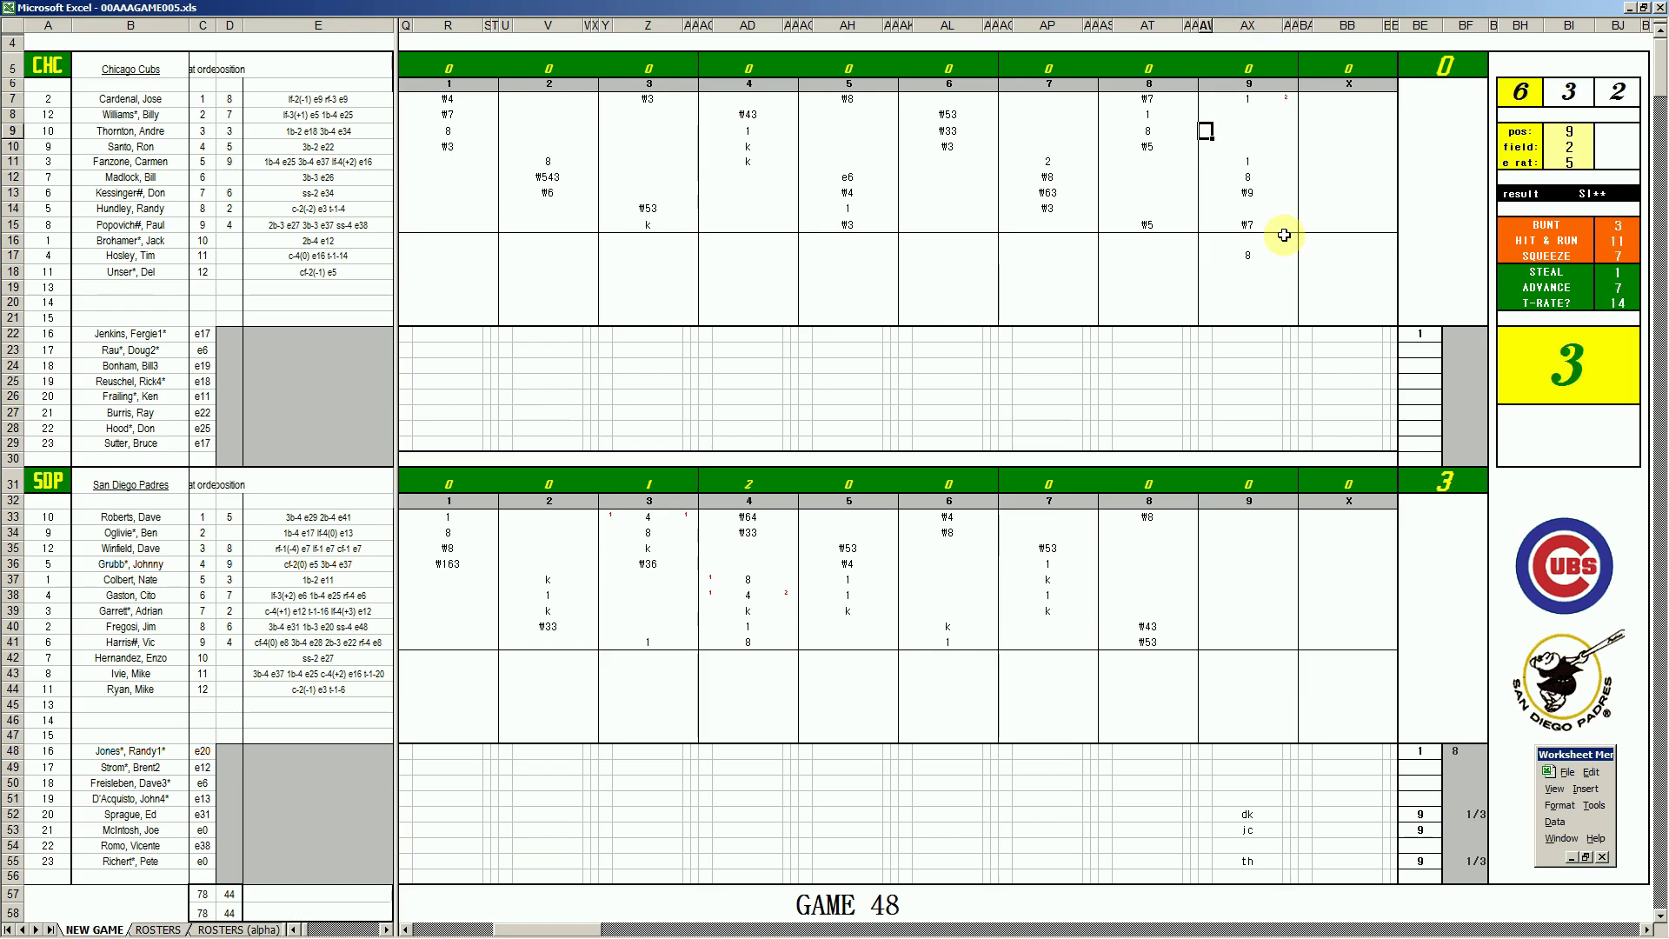
pyautogui.write('1')
pyautogui.press('Return')
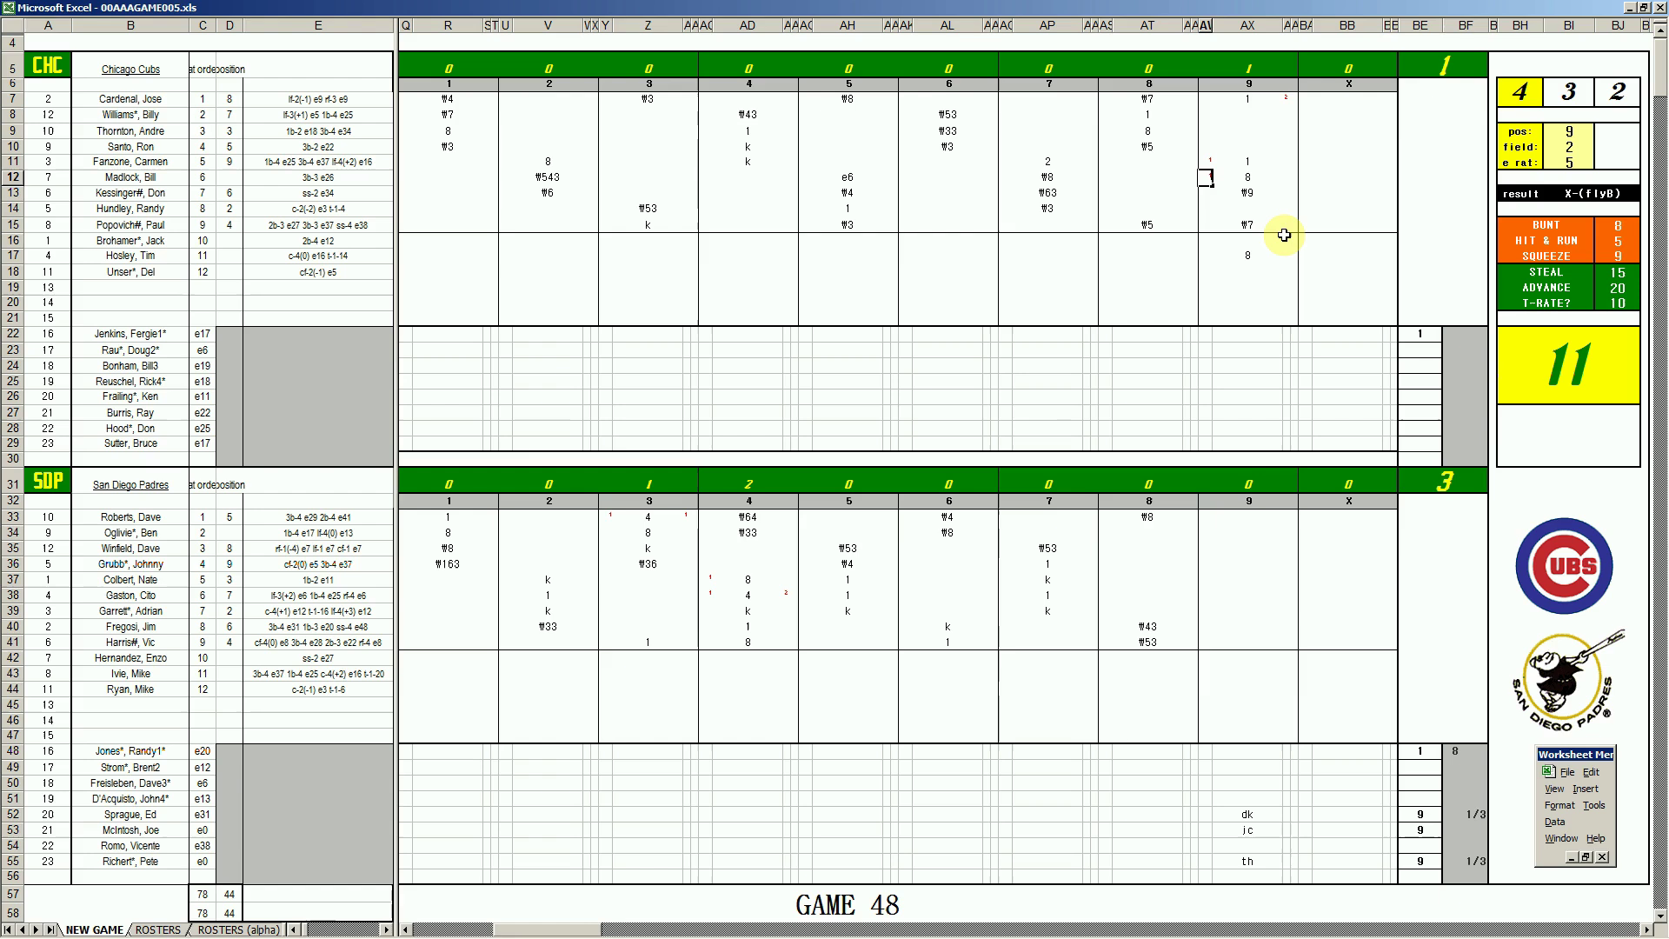
# Enter 0 innings for the Padres pitcher in BF53 and ₩8 for the Cubs' second batter in AX8
pyautogui.click(1475, 831)
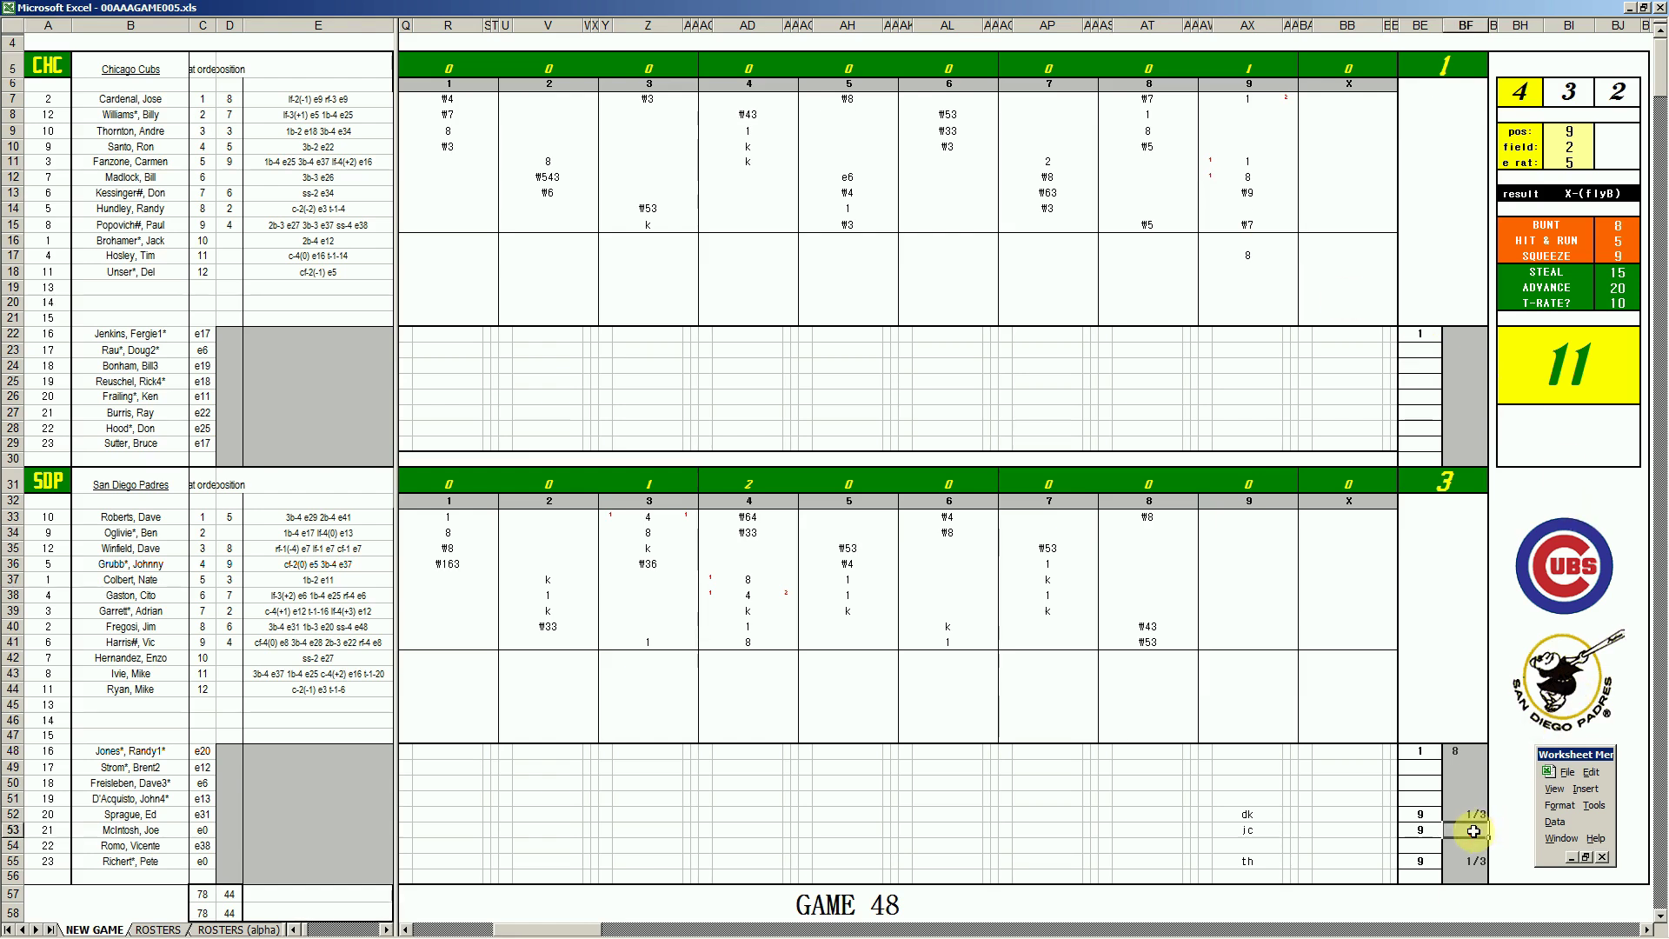
pyautogui.write('0')
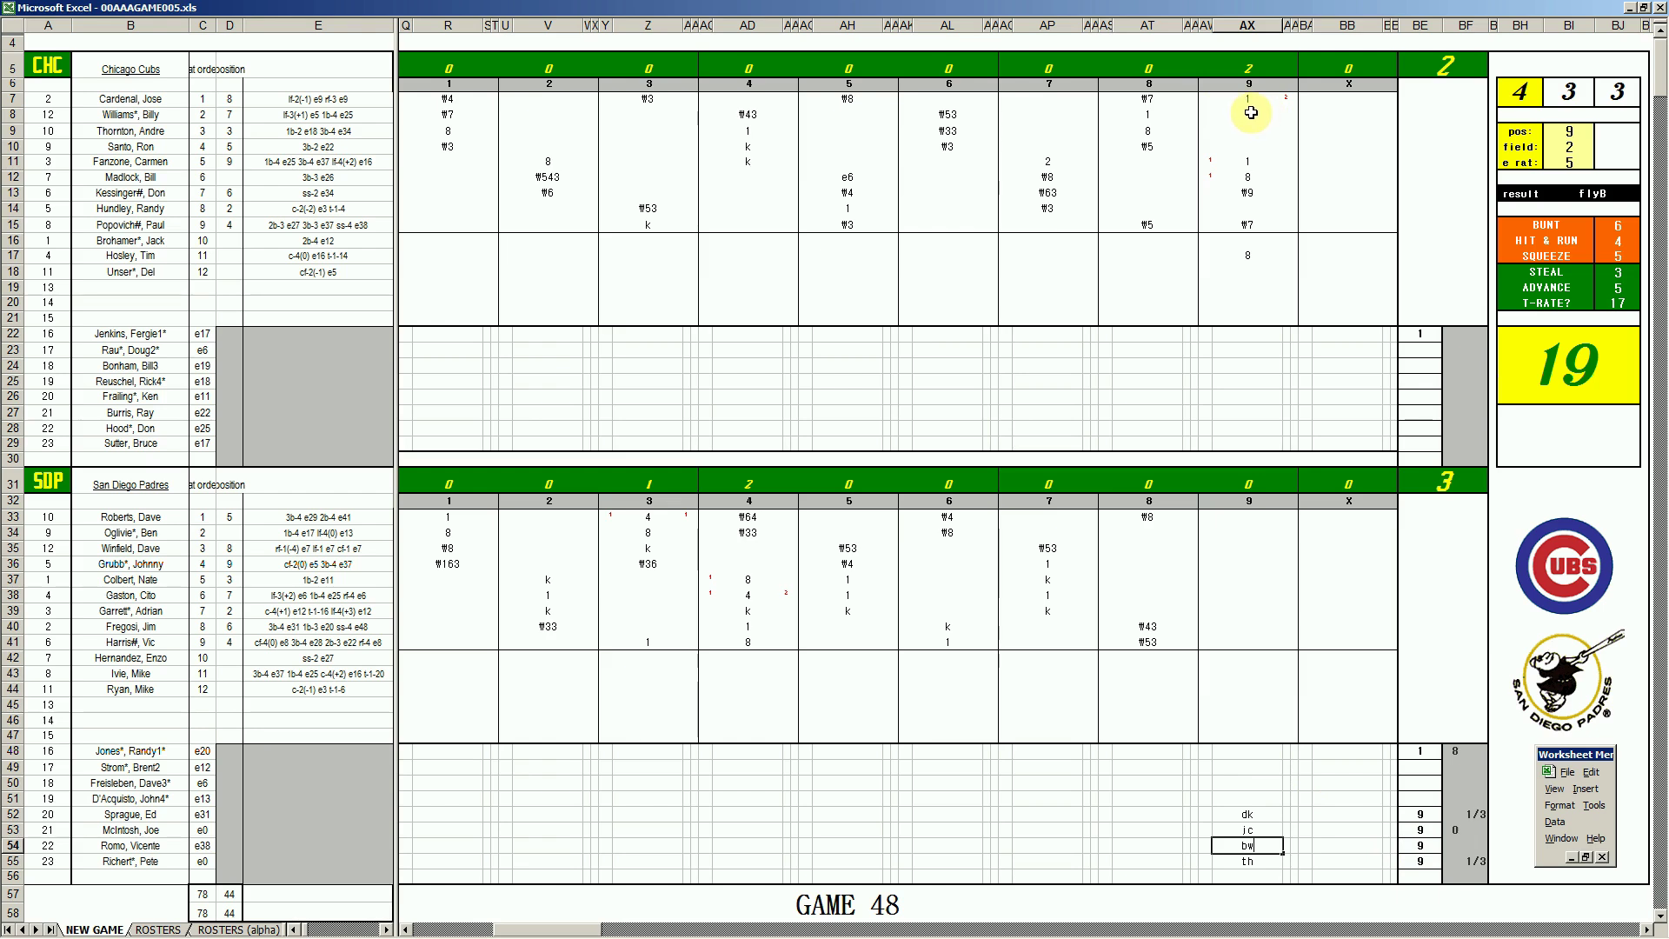
pyautogui.click(1250, 112)
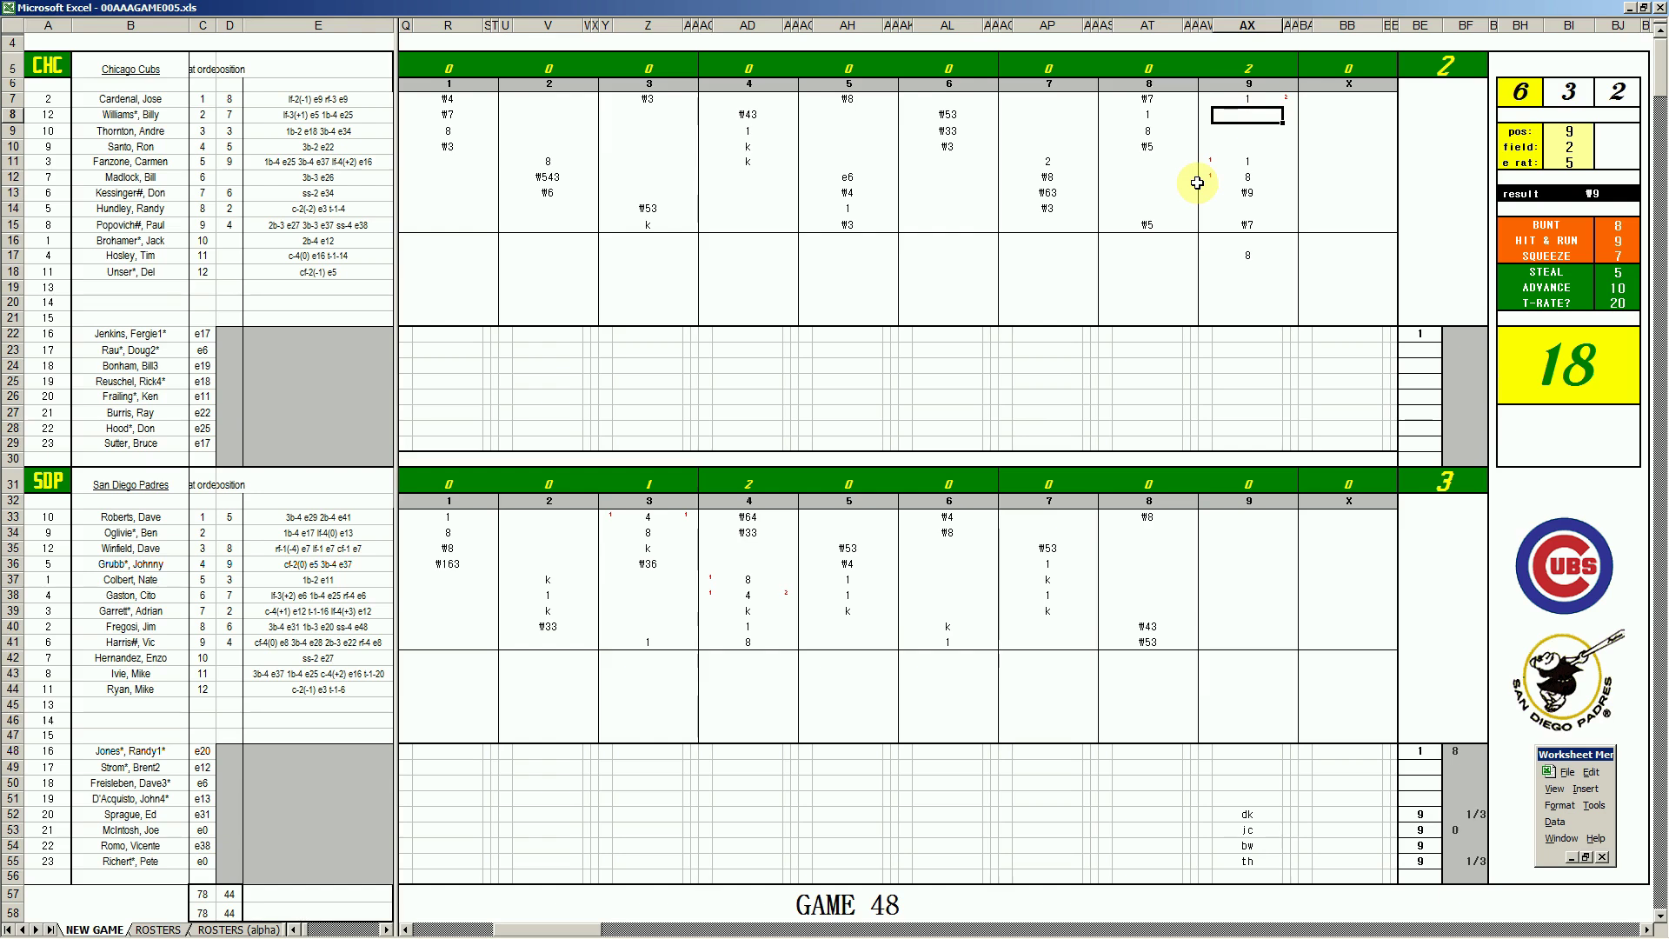
pyautogui.write('#8')
pyautogui.press('Return')
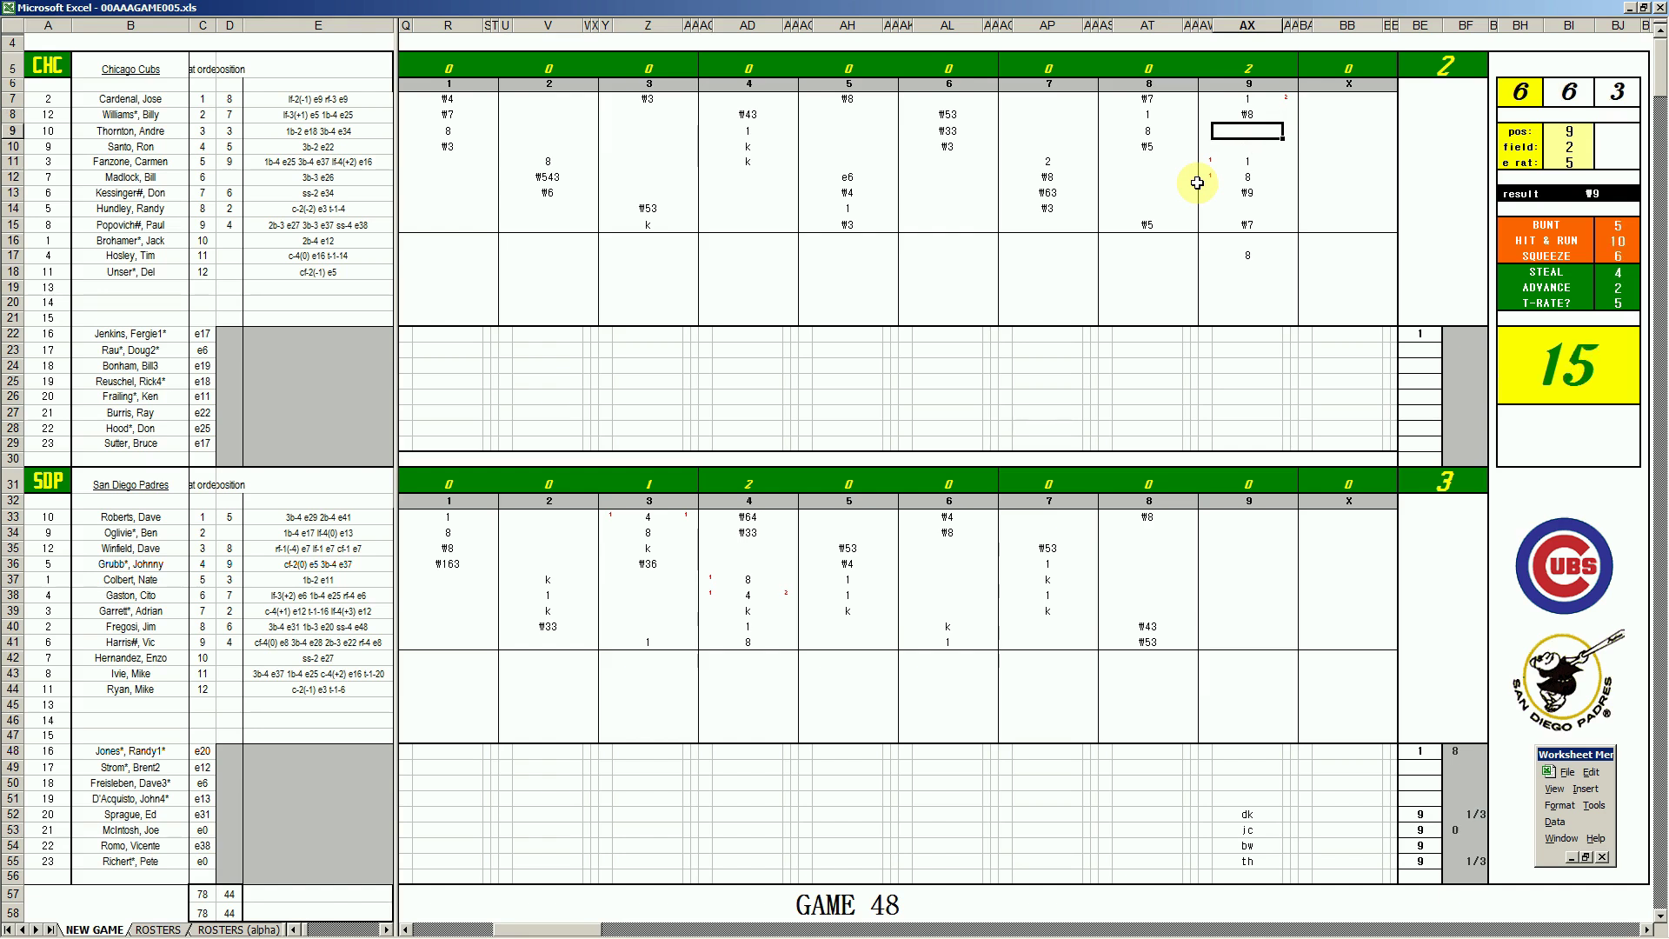
# Record the innings pitched as 1/3 in BF54 for the Padres reliever and 8 in BF22 for the Cubs starter
pyautogui.click(1457, 847)
pyautogui.write('1/3')
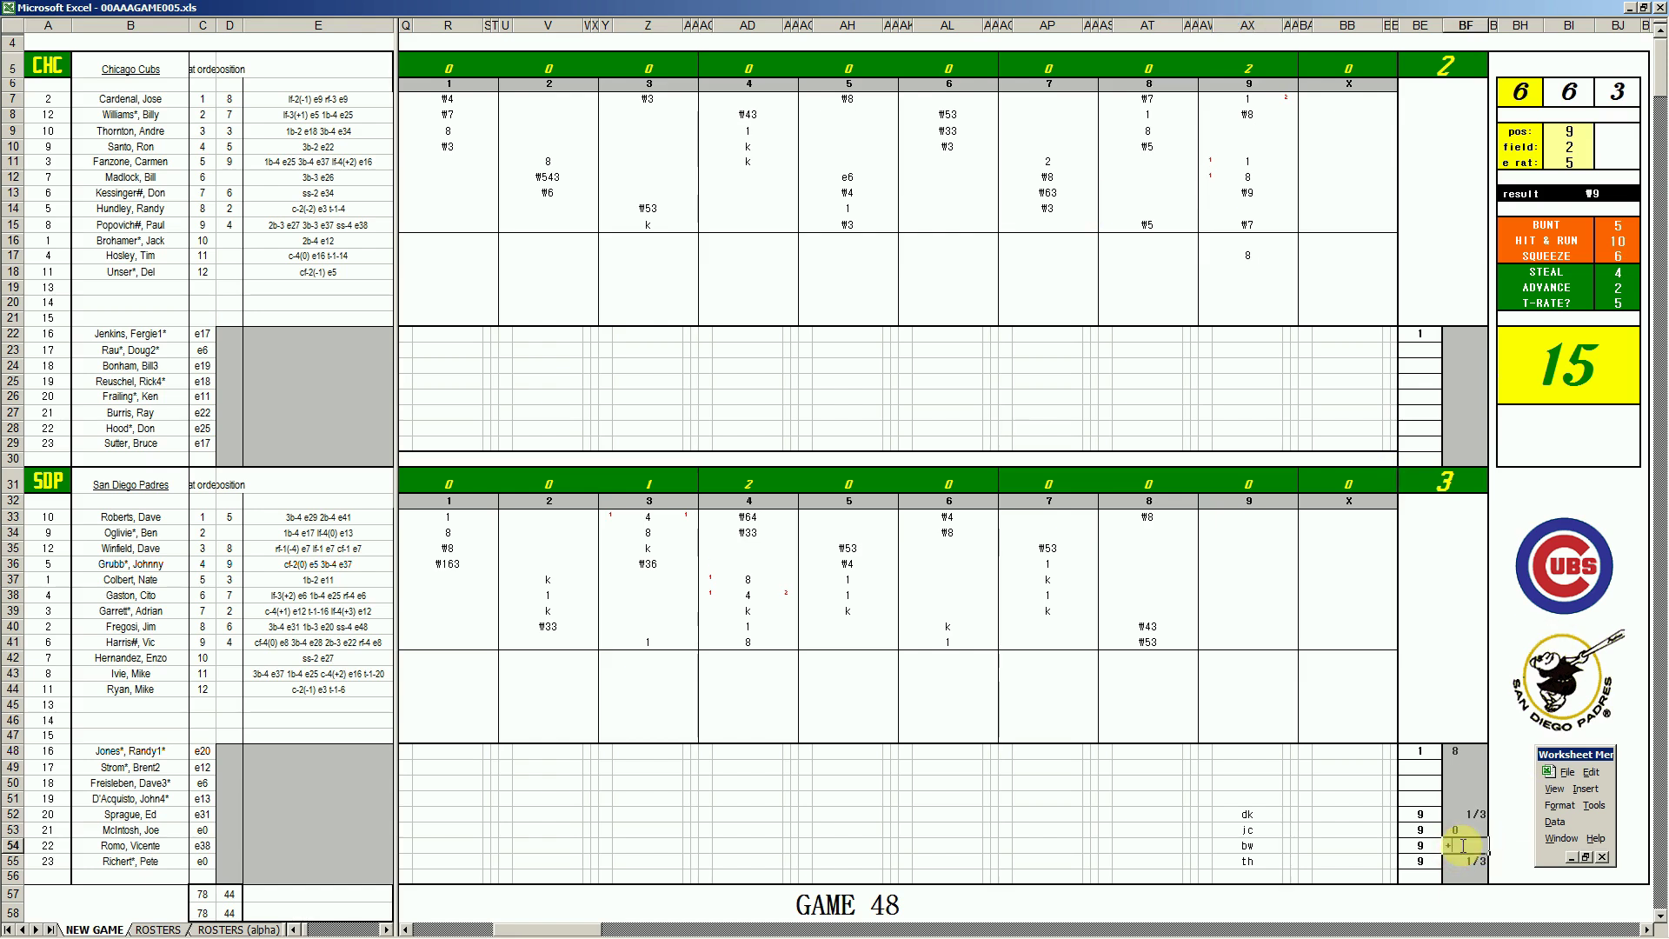
pyautogui.press('Return')
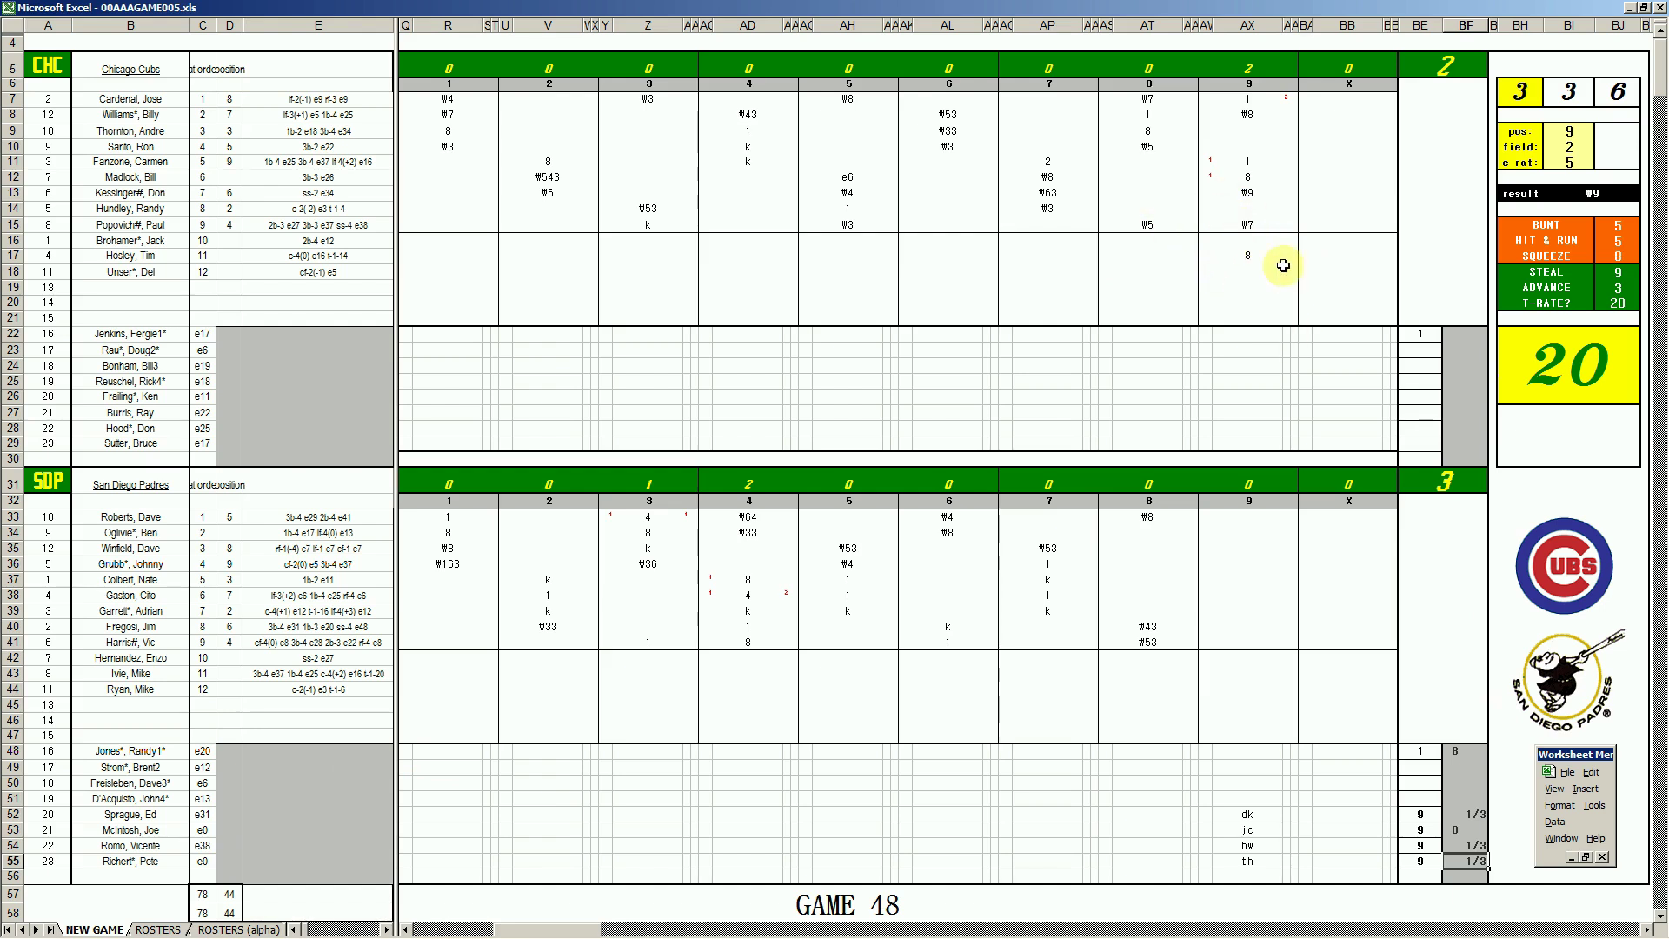
pyautogui.click(1455, 339)
pyautogui.write('8')
pyautogui.press('Return')
pyautogui.press('Return')
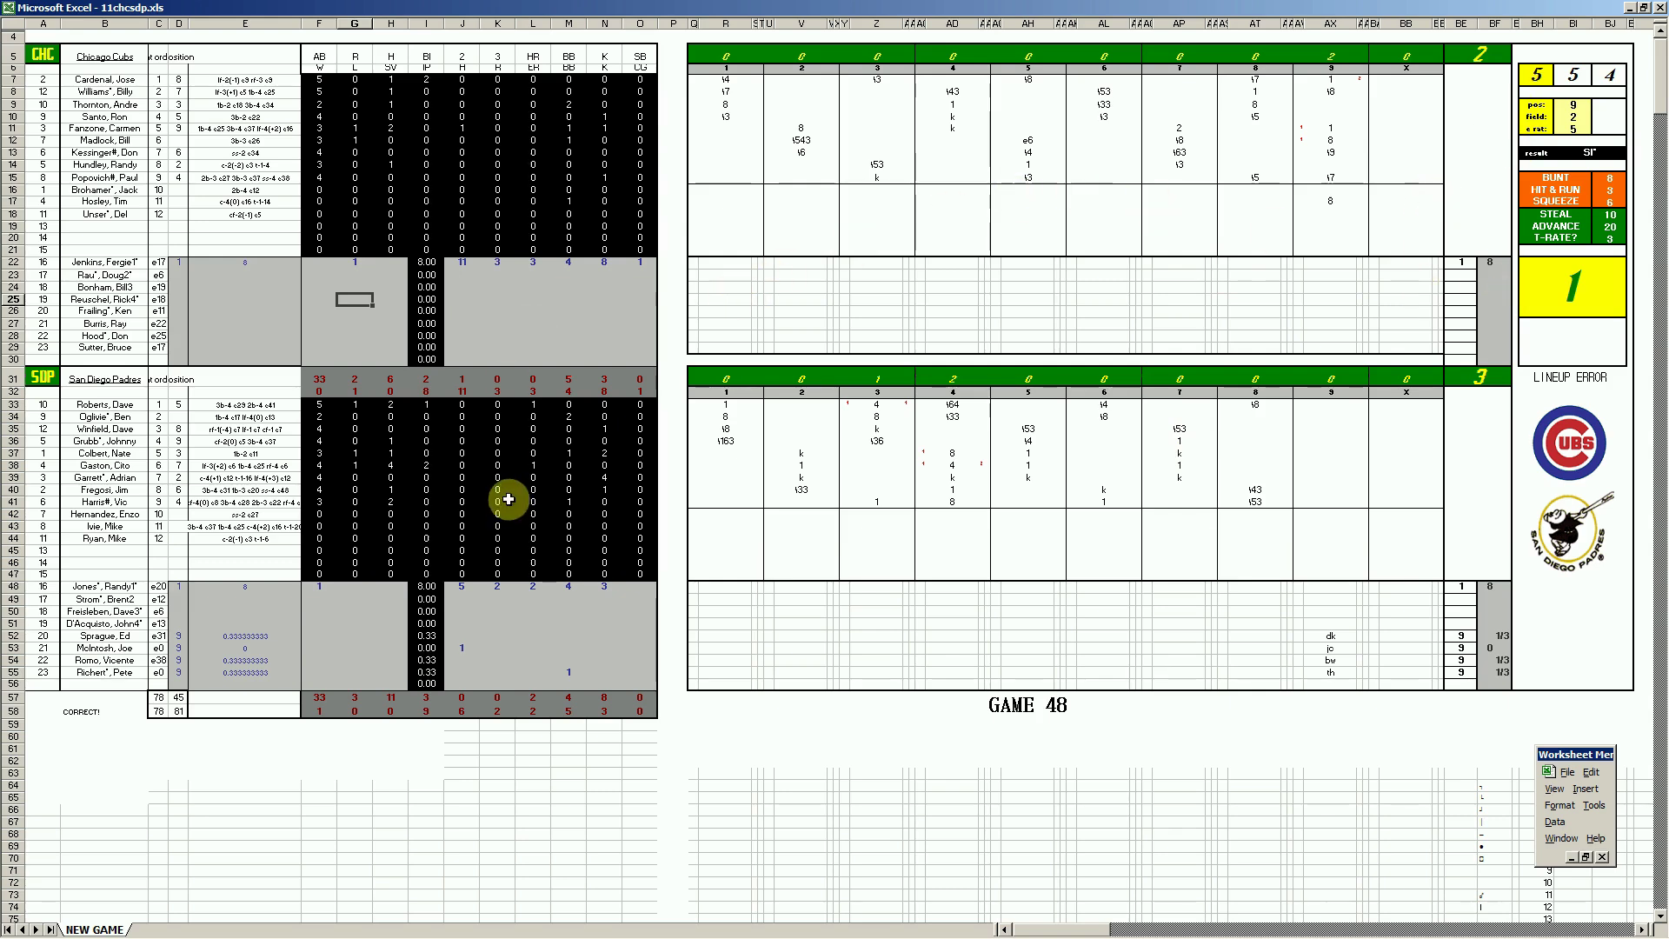
# Close the 11chcsdp.xls workbook and switch to 12chcsdp.xls
pyautogui.moveTo(787, 930)
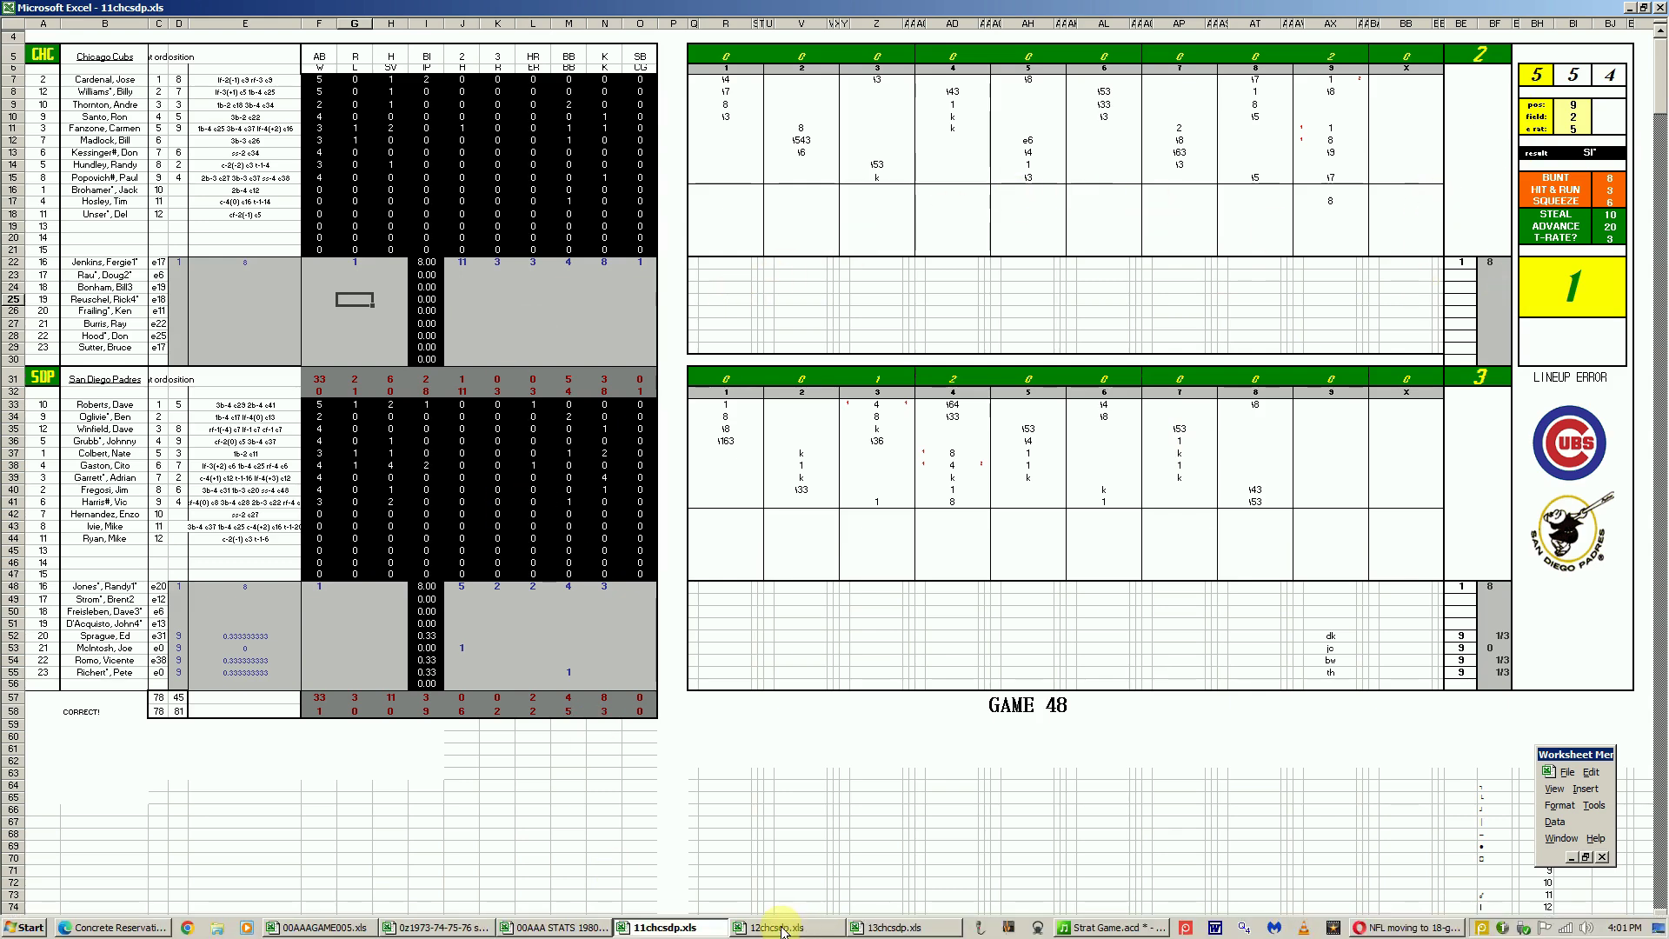
pyautogui.click(658, 929)
pyautogui.rightClick(658, 928)
pyautogui.click(639, 899)
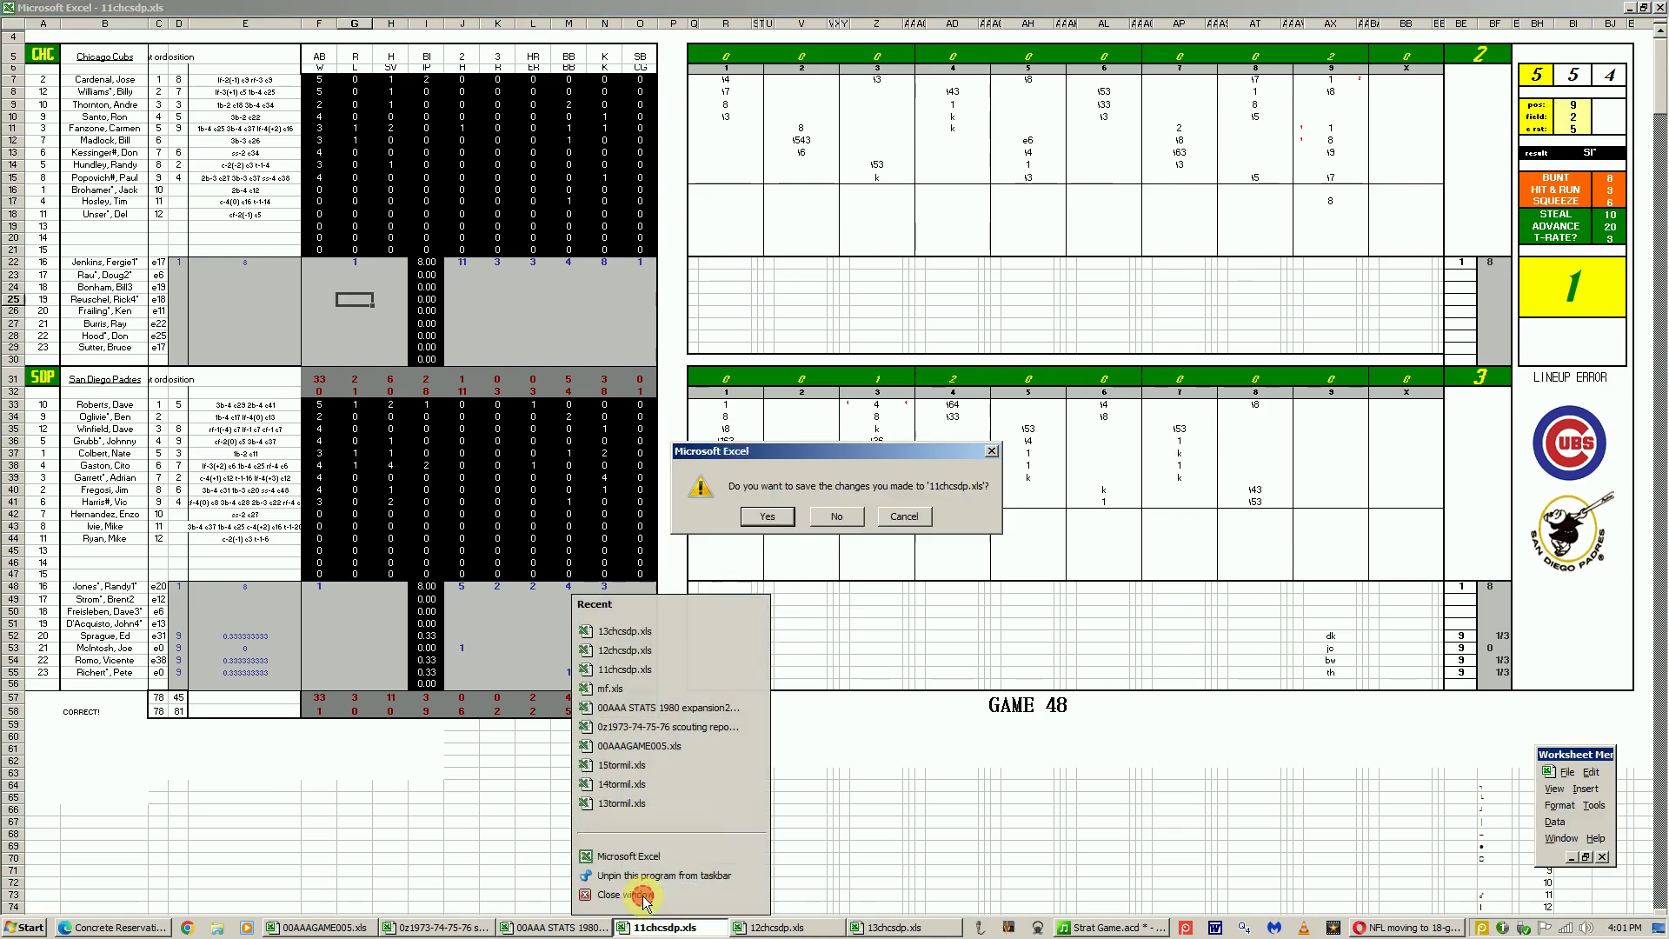
pyautogui.click(734, 922)
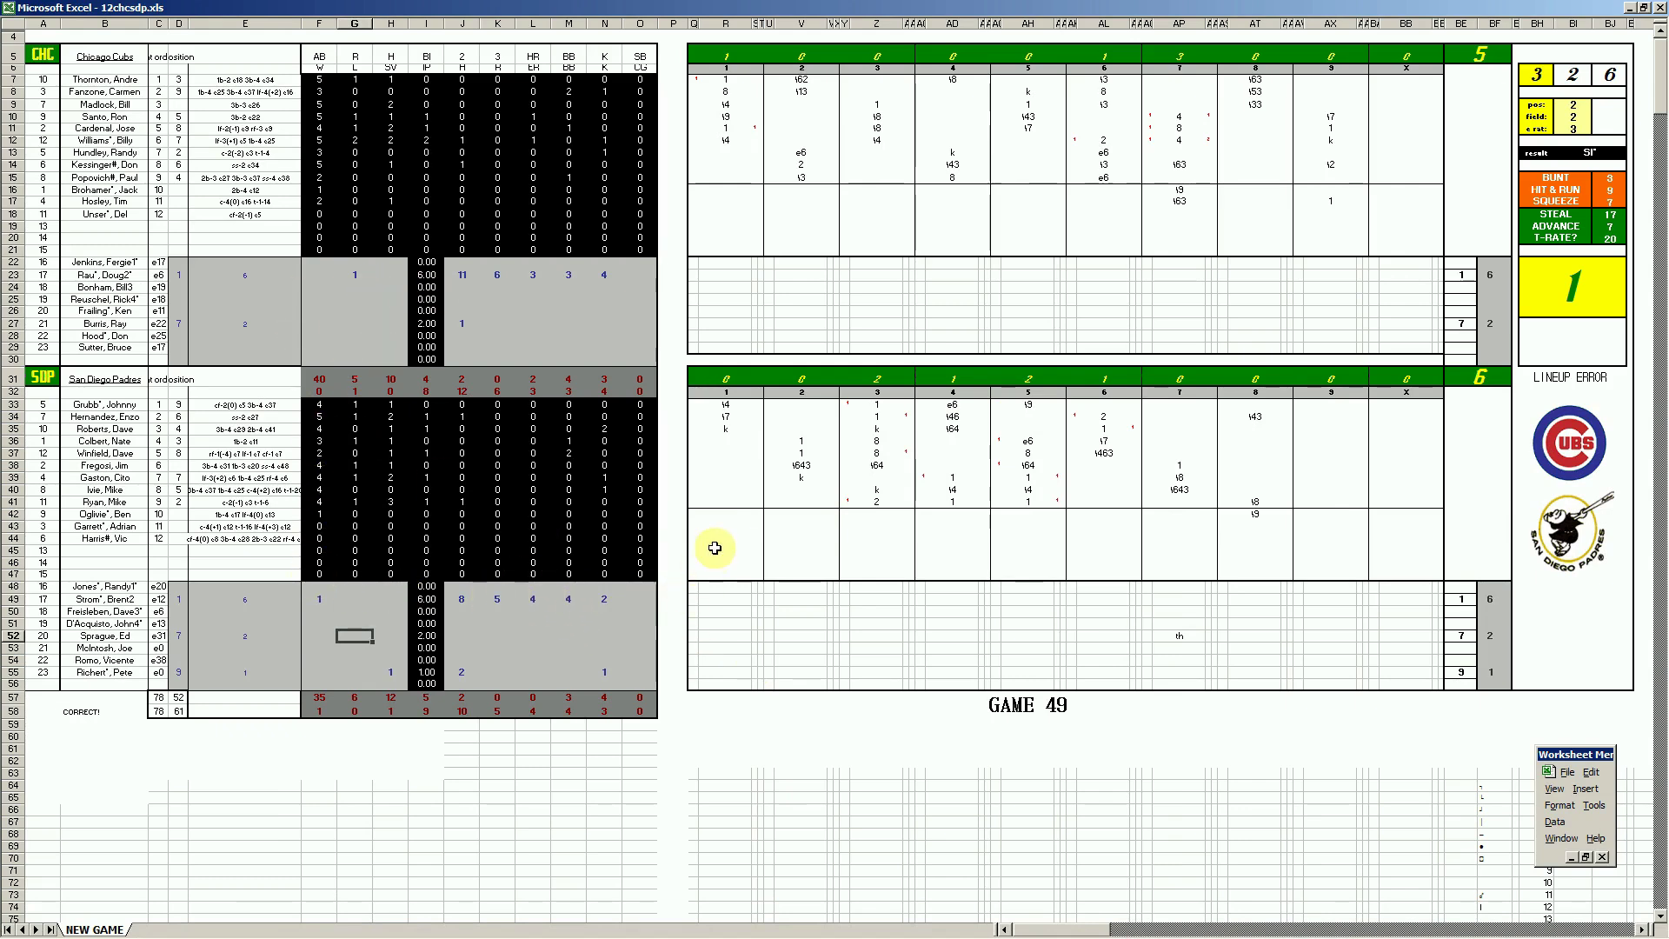
# Review the Game 49 scoresheet's key plays, going through the Cubs' and Padres' batting results from the first to the seventh inning
pyautogui.click(729, 128)
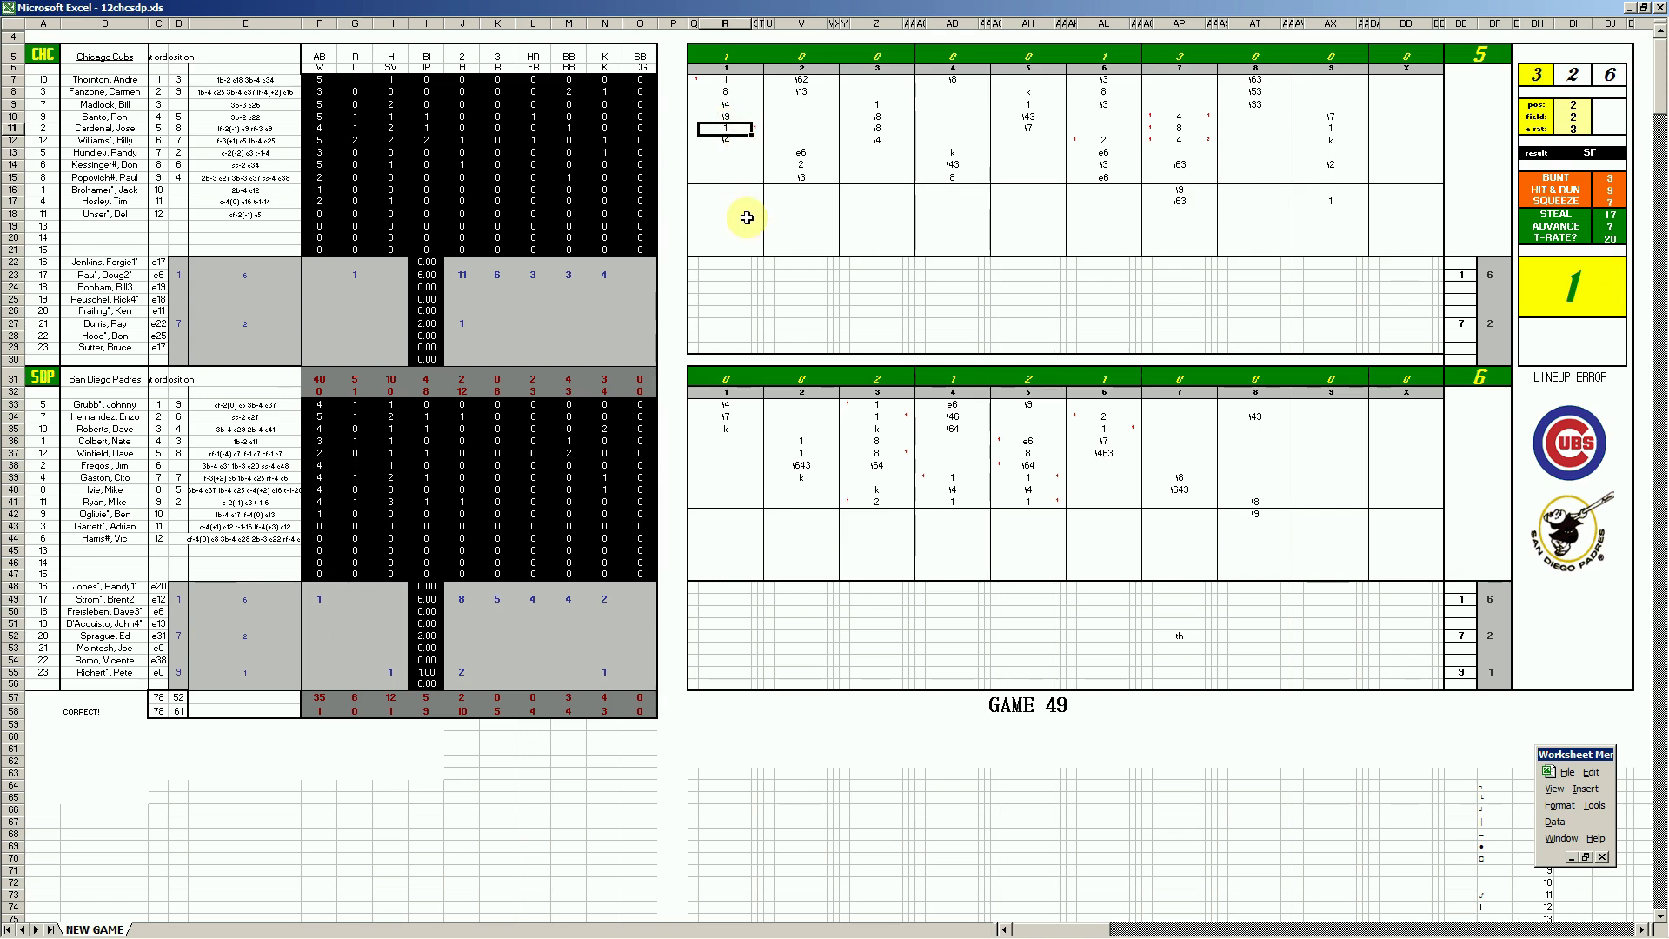
pyautogui.click(880, 455)
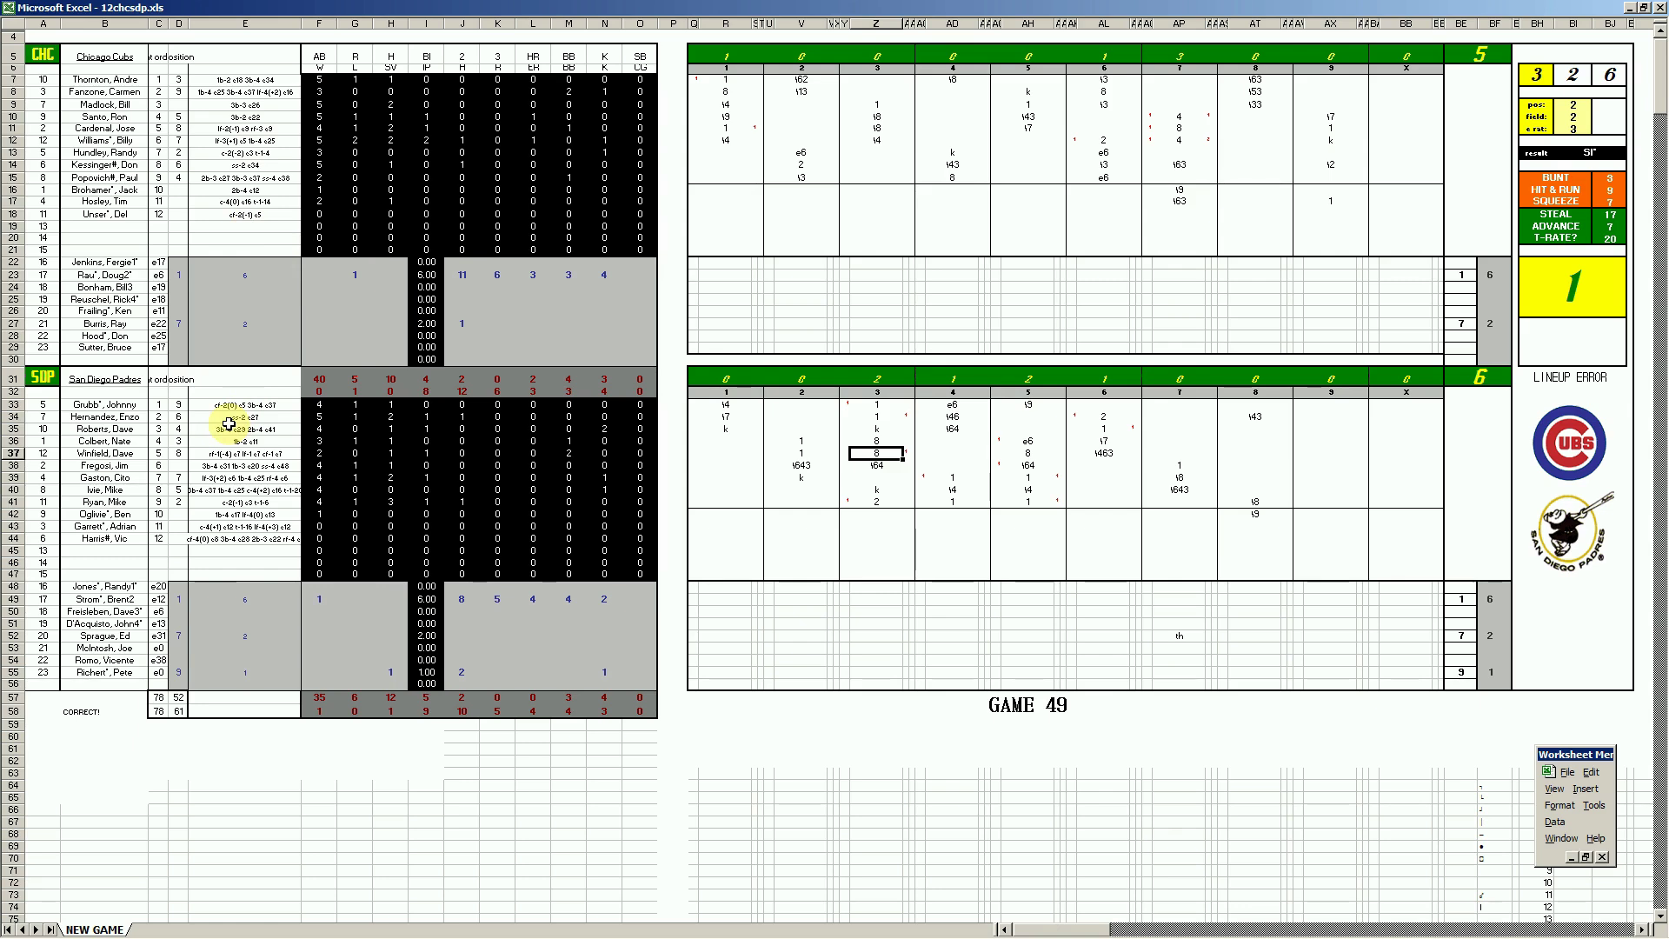
pyautogui.click(952, 404)
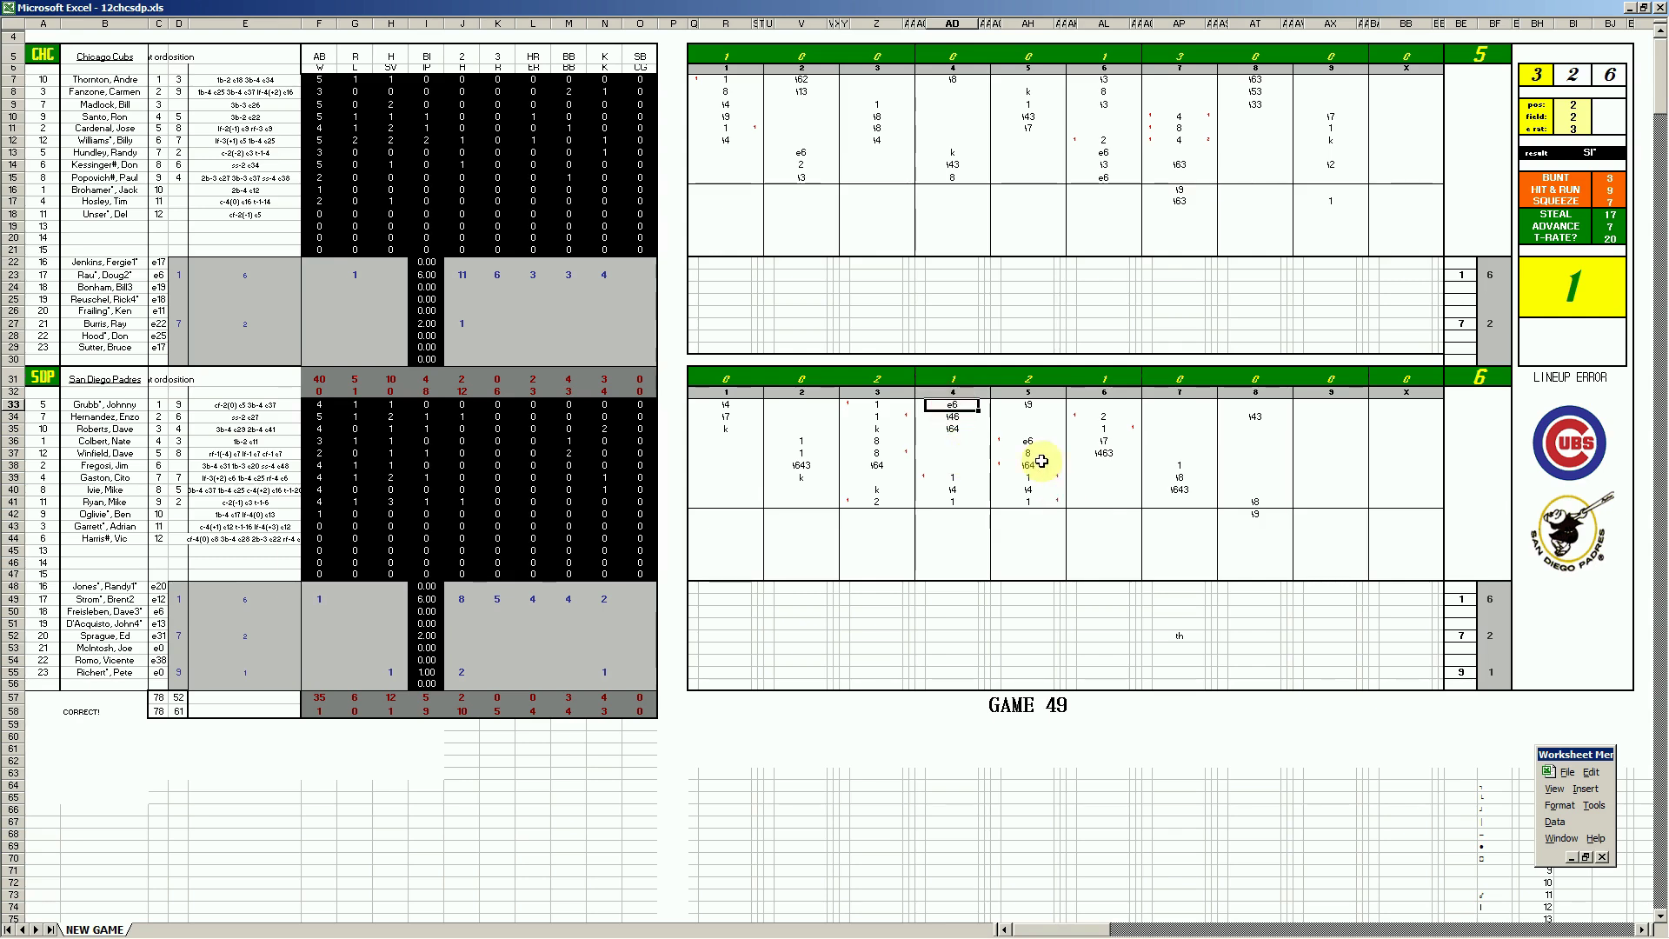
pyautogui.click(1030, 442)
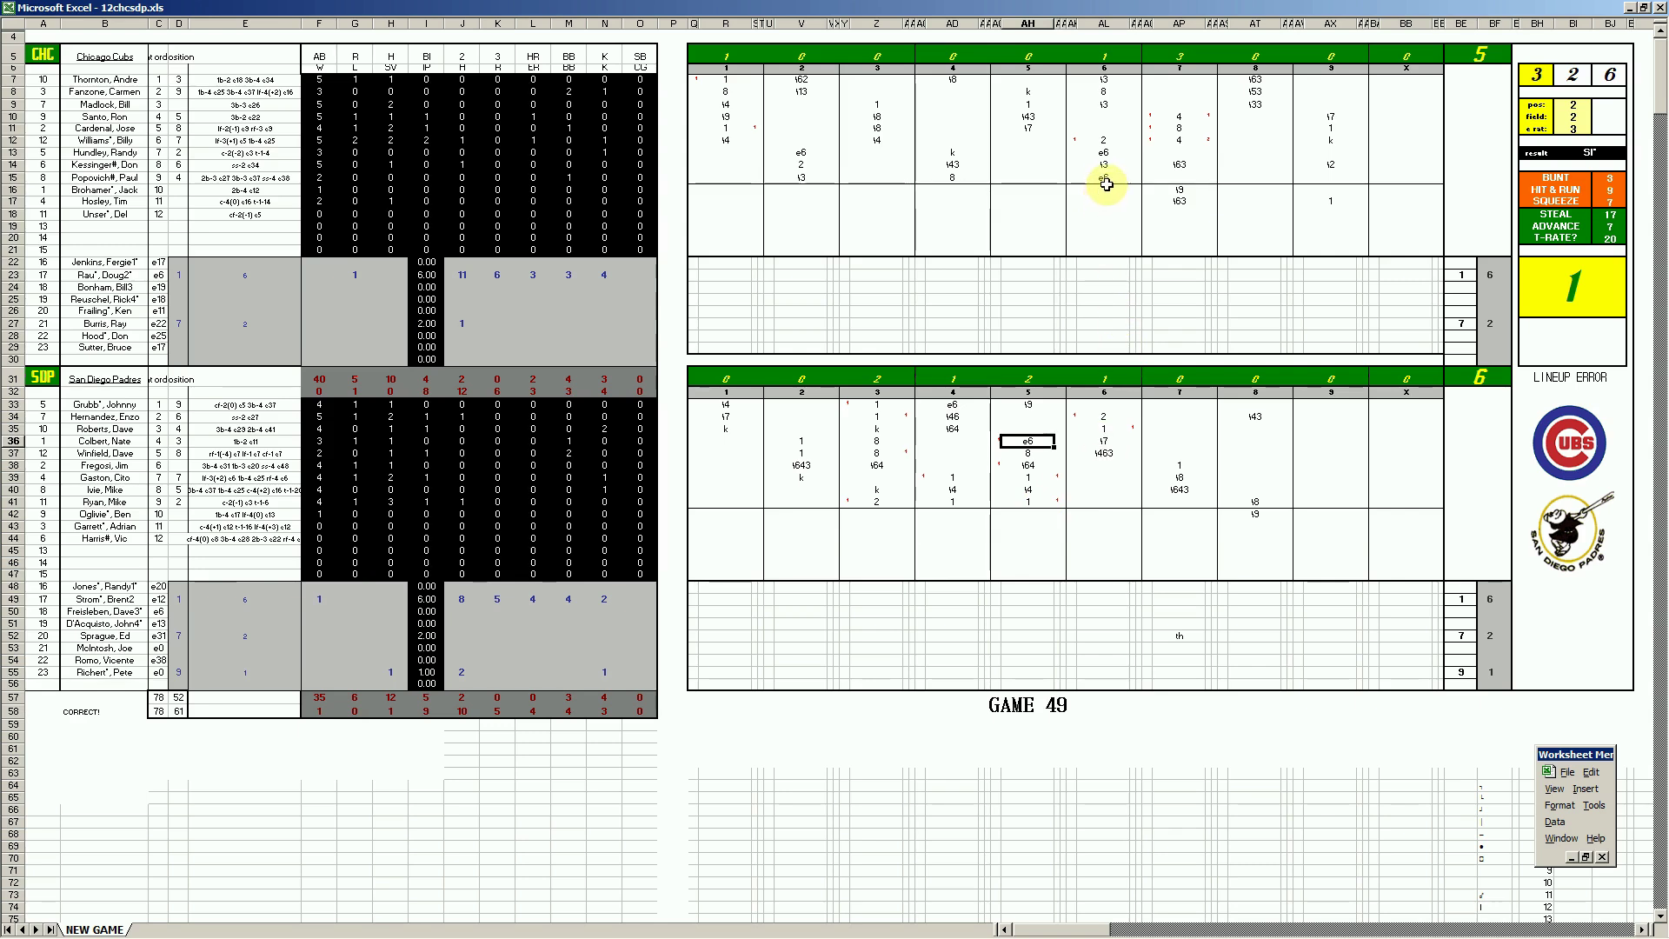
pyautogui.click(1106, 153)
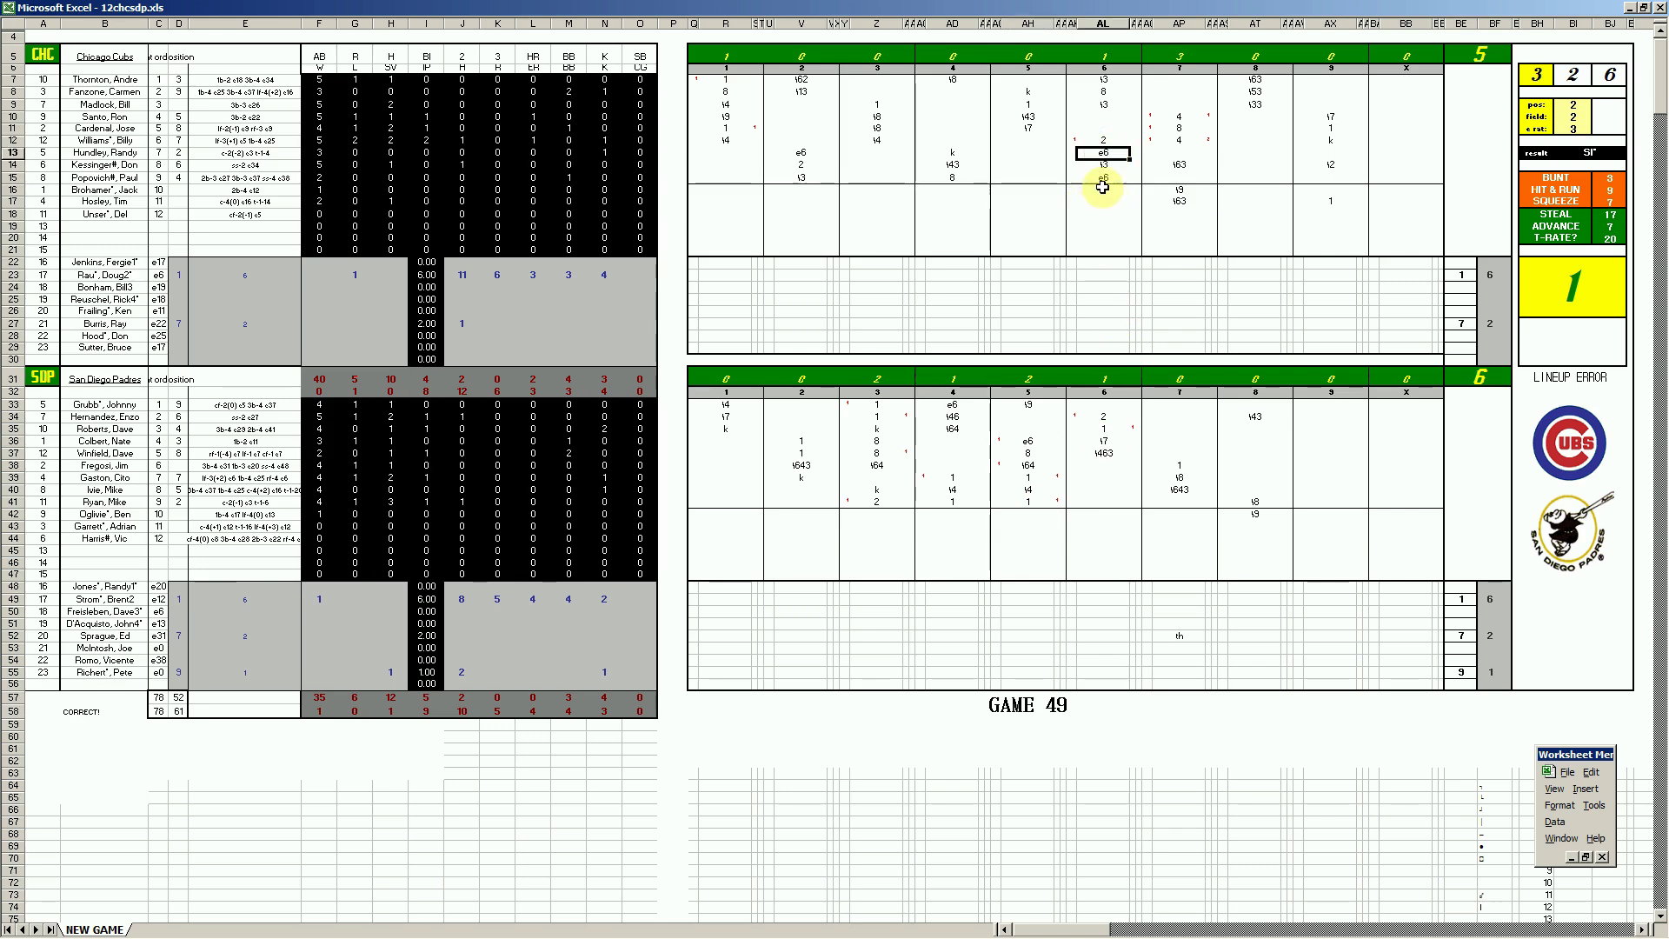
pyautogui.click(1104, 176)
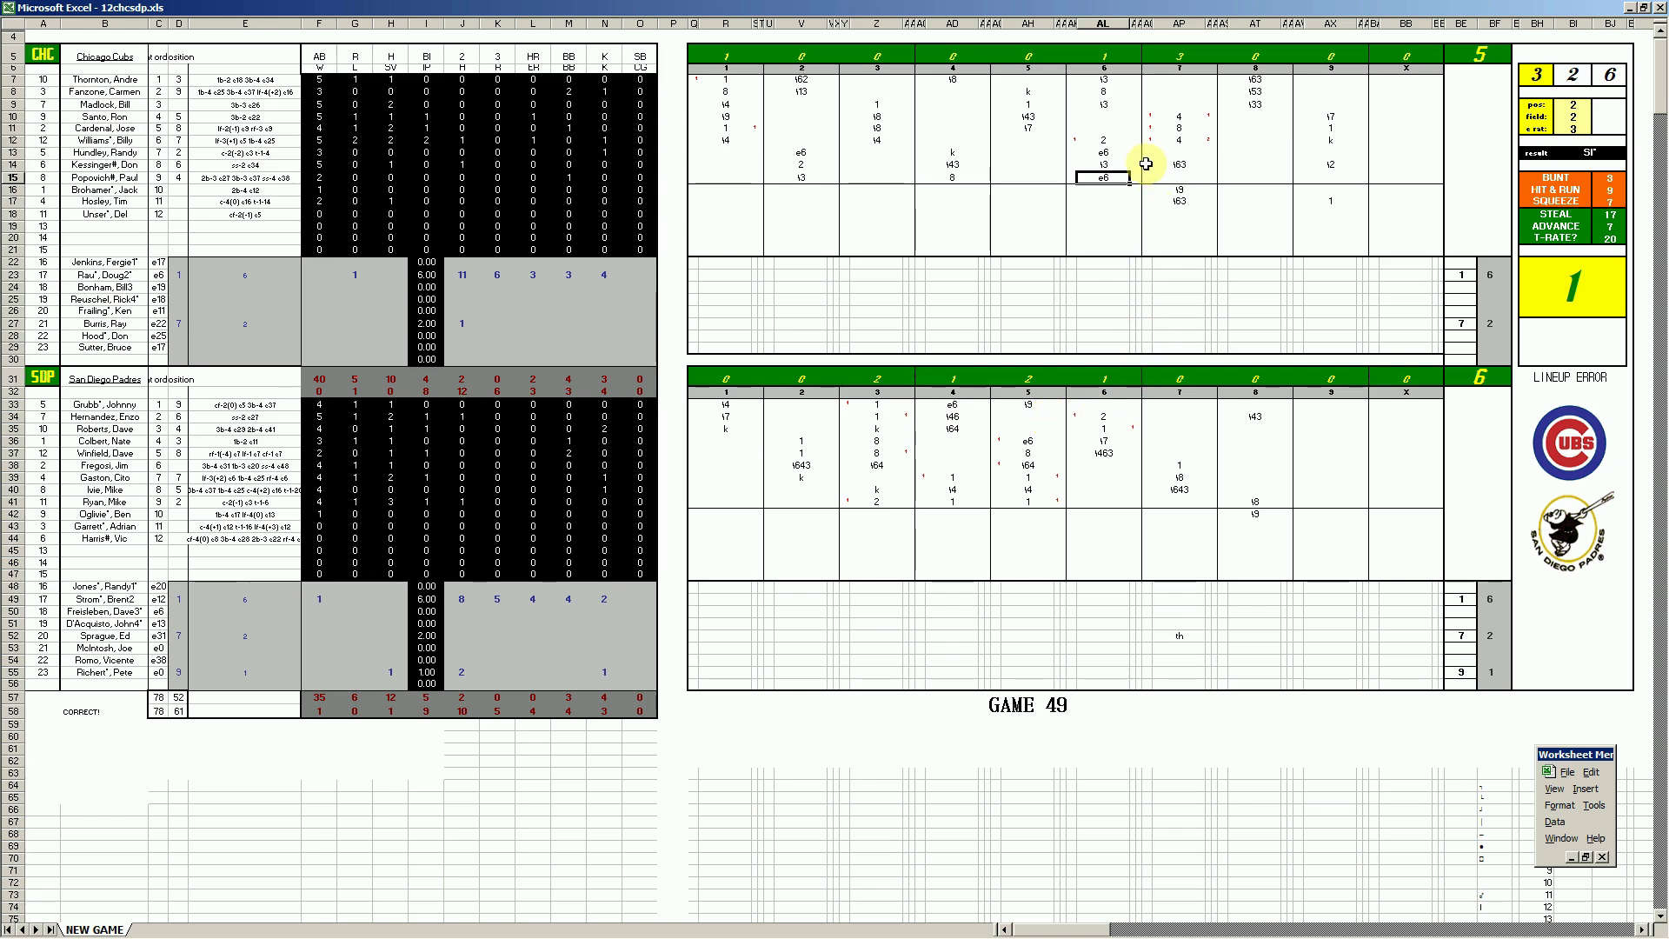
pyautogui.click(1189, 120)
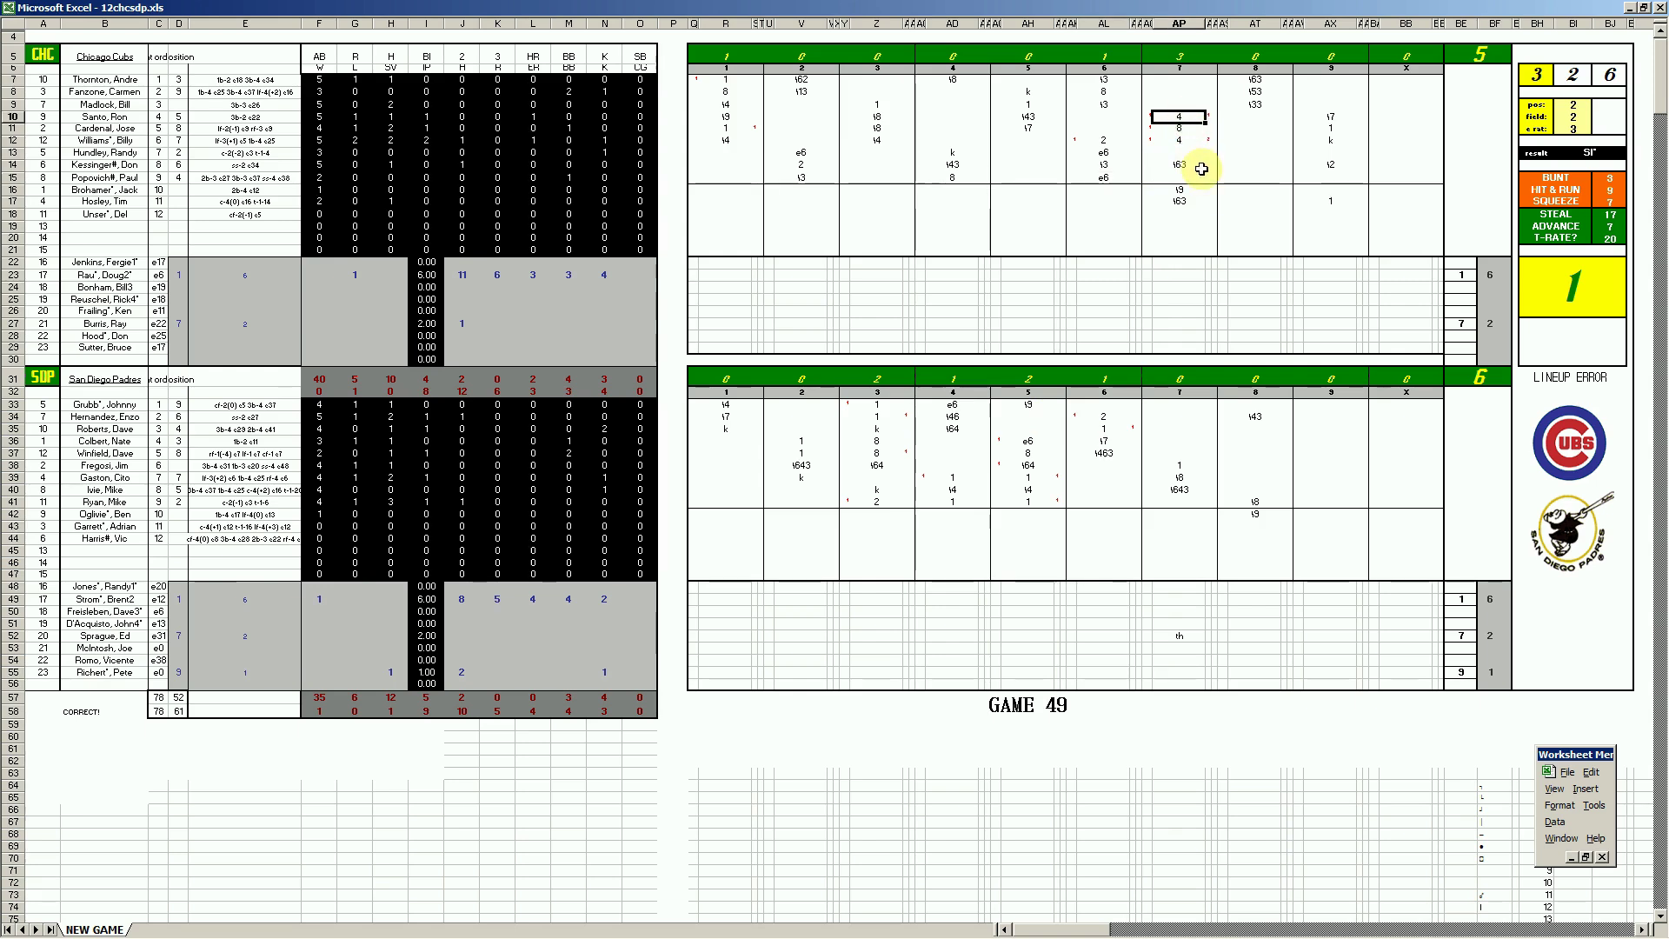
pyautogui.click(1184, 141)
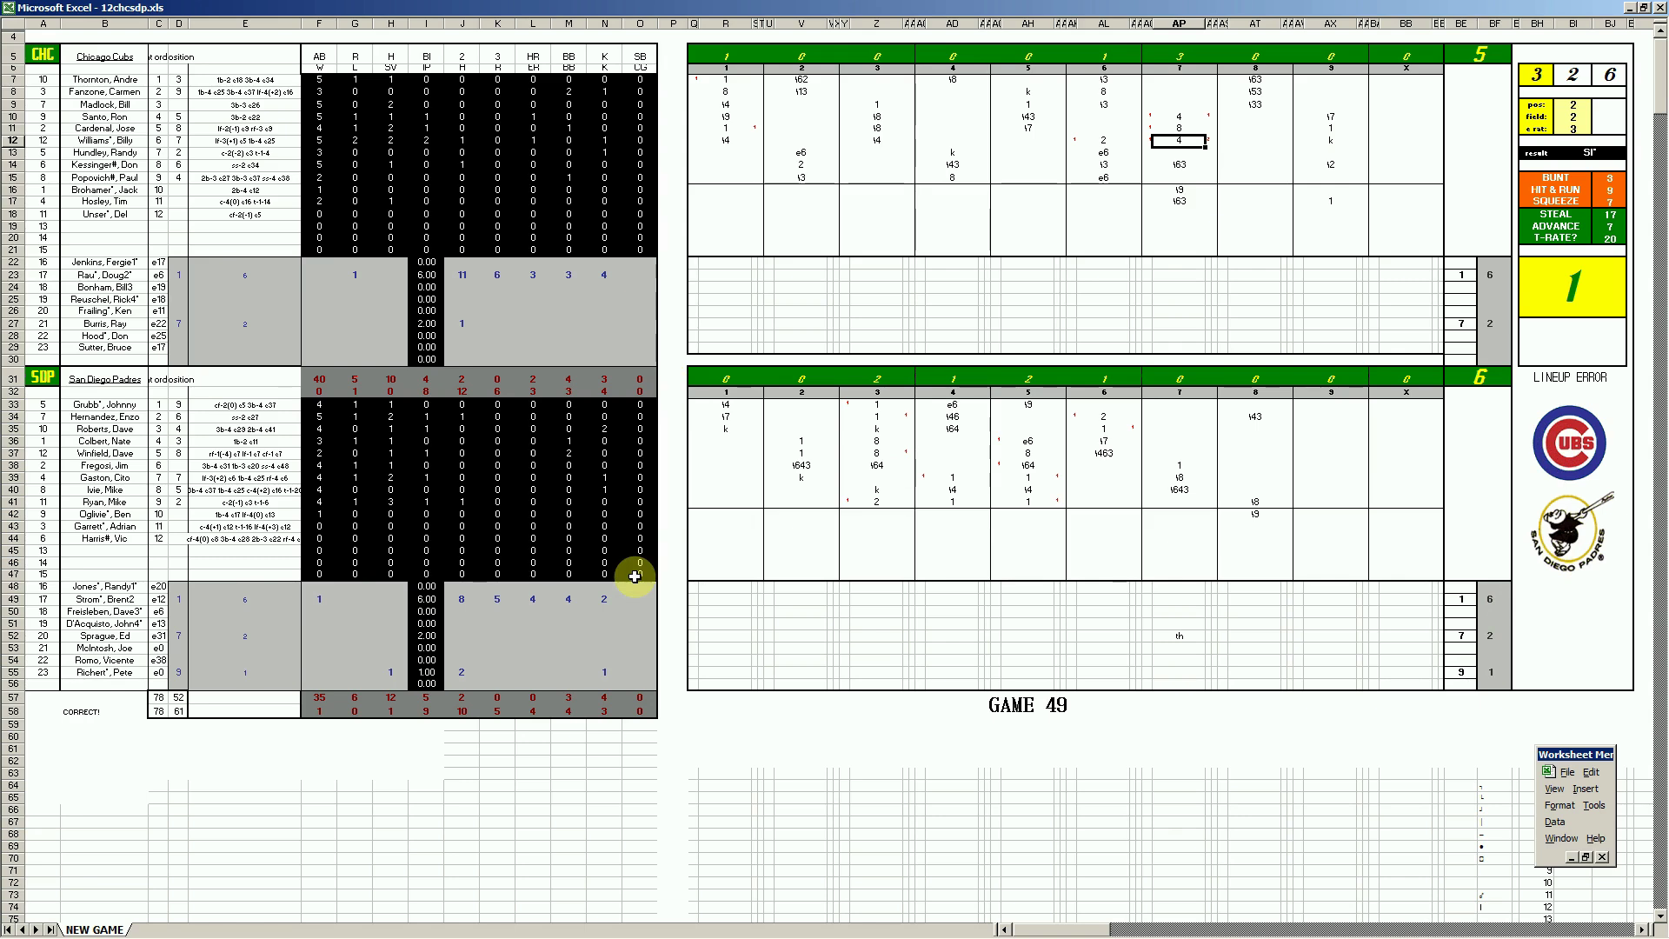
# Close the 12chcsdp.xls workbook without saving its changes
pyautogui.rightClick(720, 930)
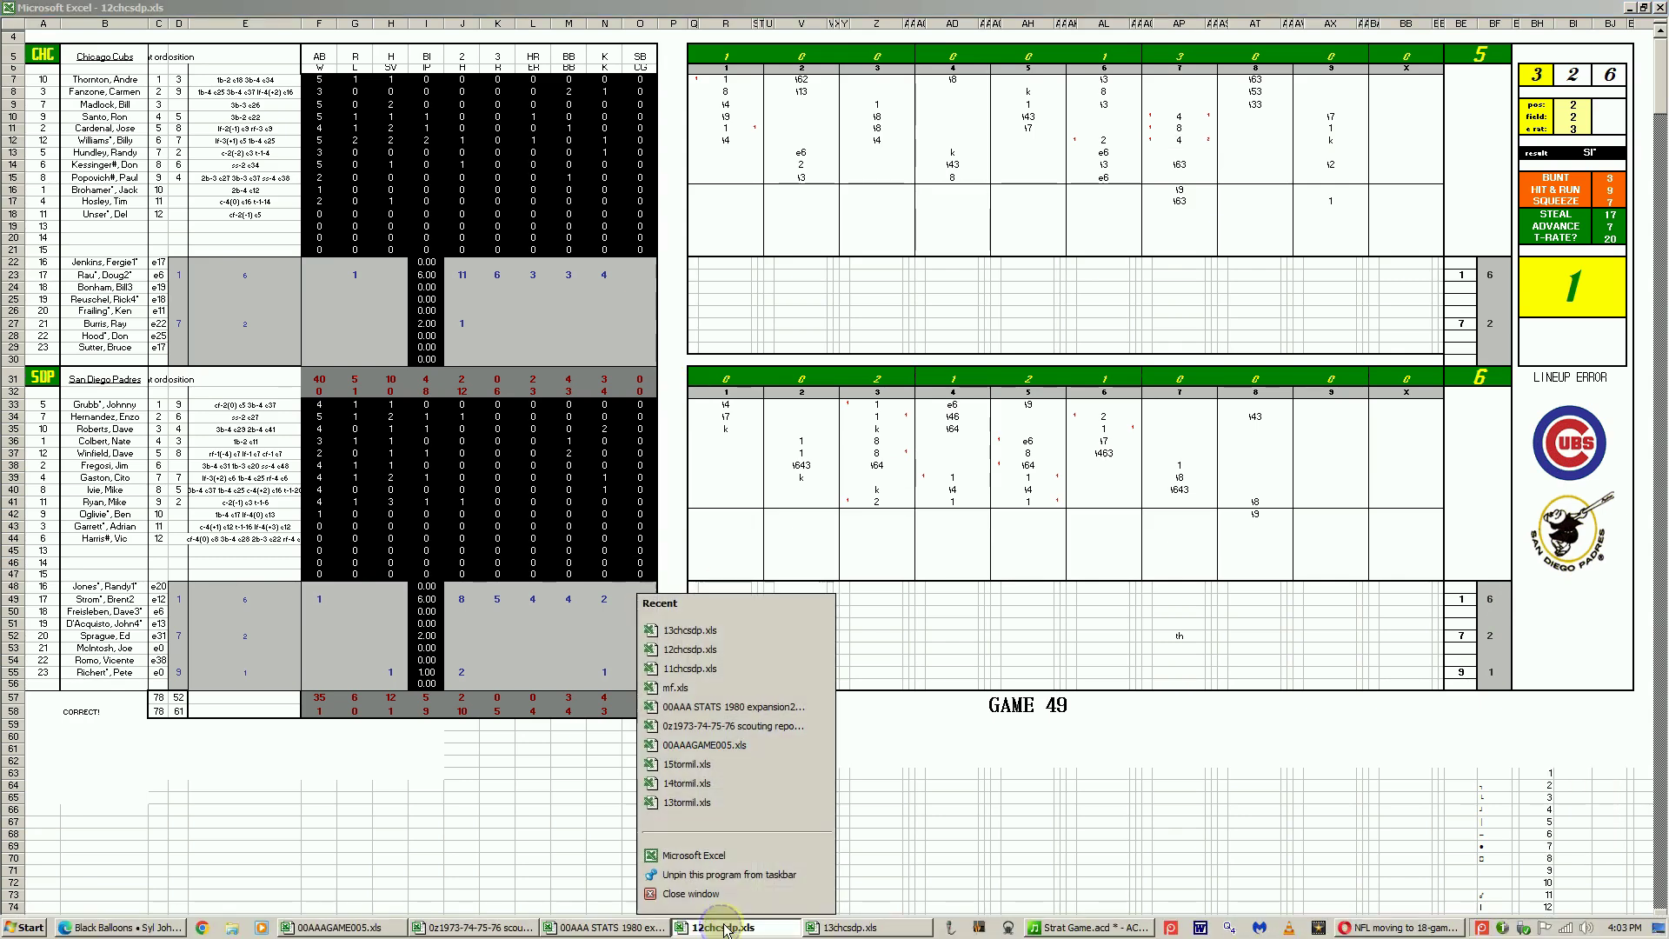
pyautogui.click(726, 897)
pyautogui.click(837, 516)
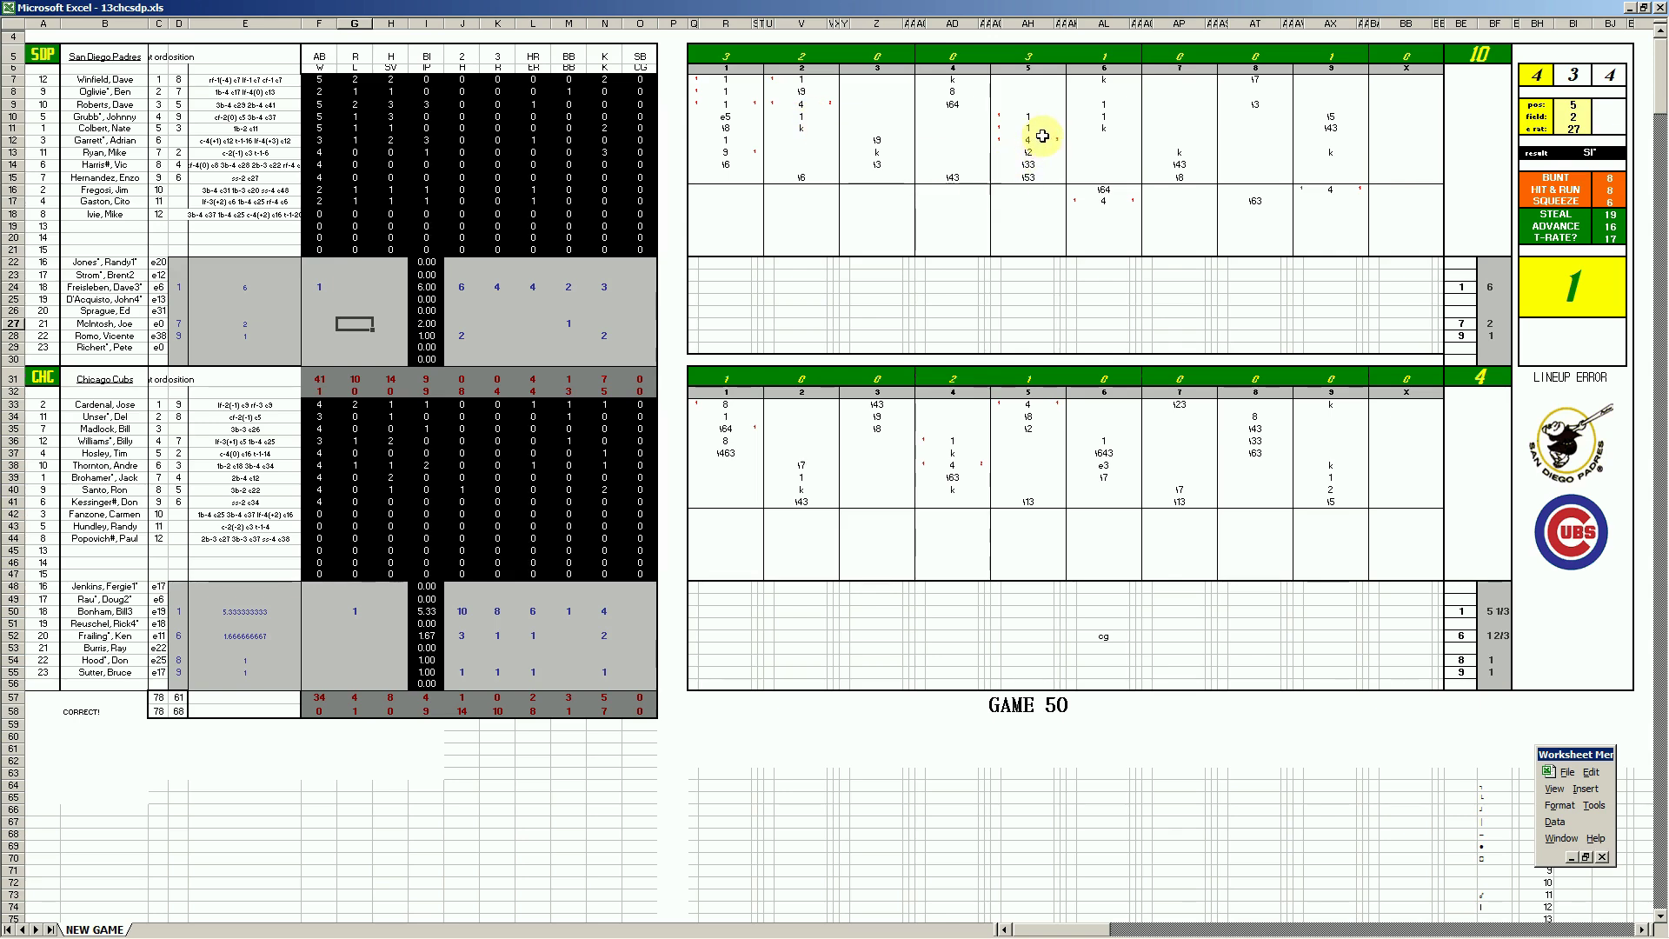
# Review San Diego's fifth-, sixth- and ninth-inning batting results on the Game 50 scoresheet
pyautogui.click(1027, 115)
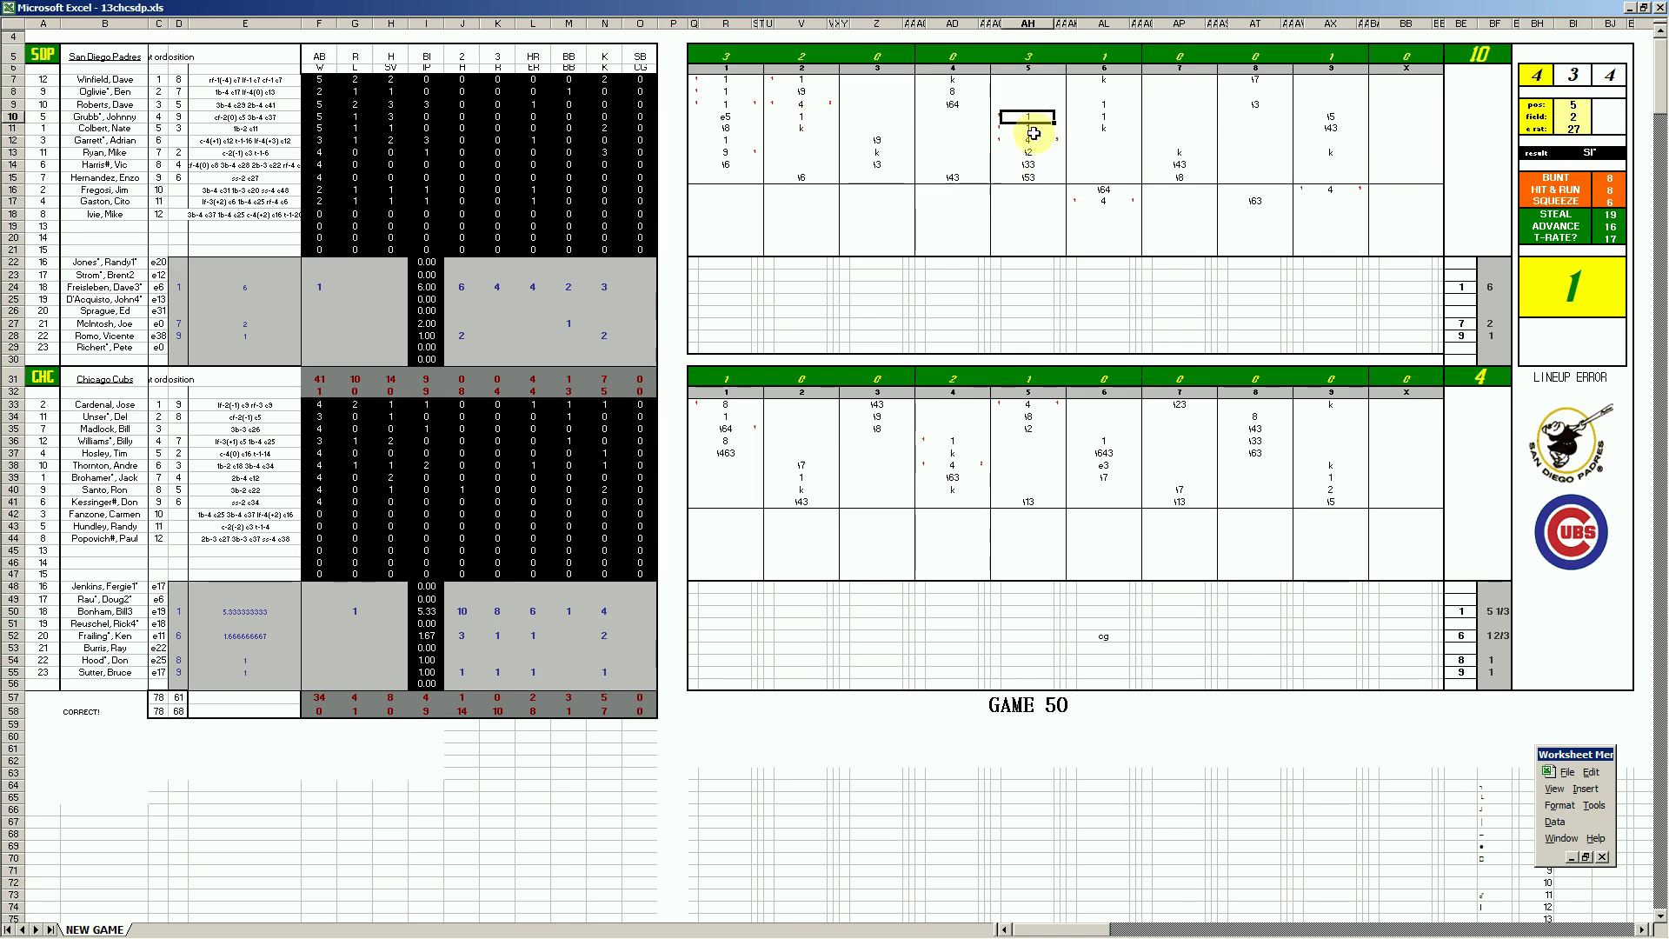
pyautogui.click(1028, 129)
pyautogui.click(1029, 140)
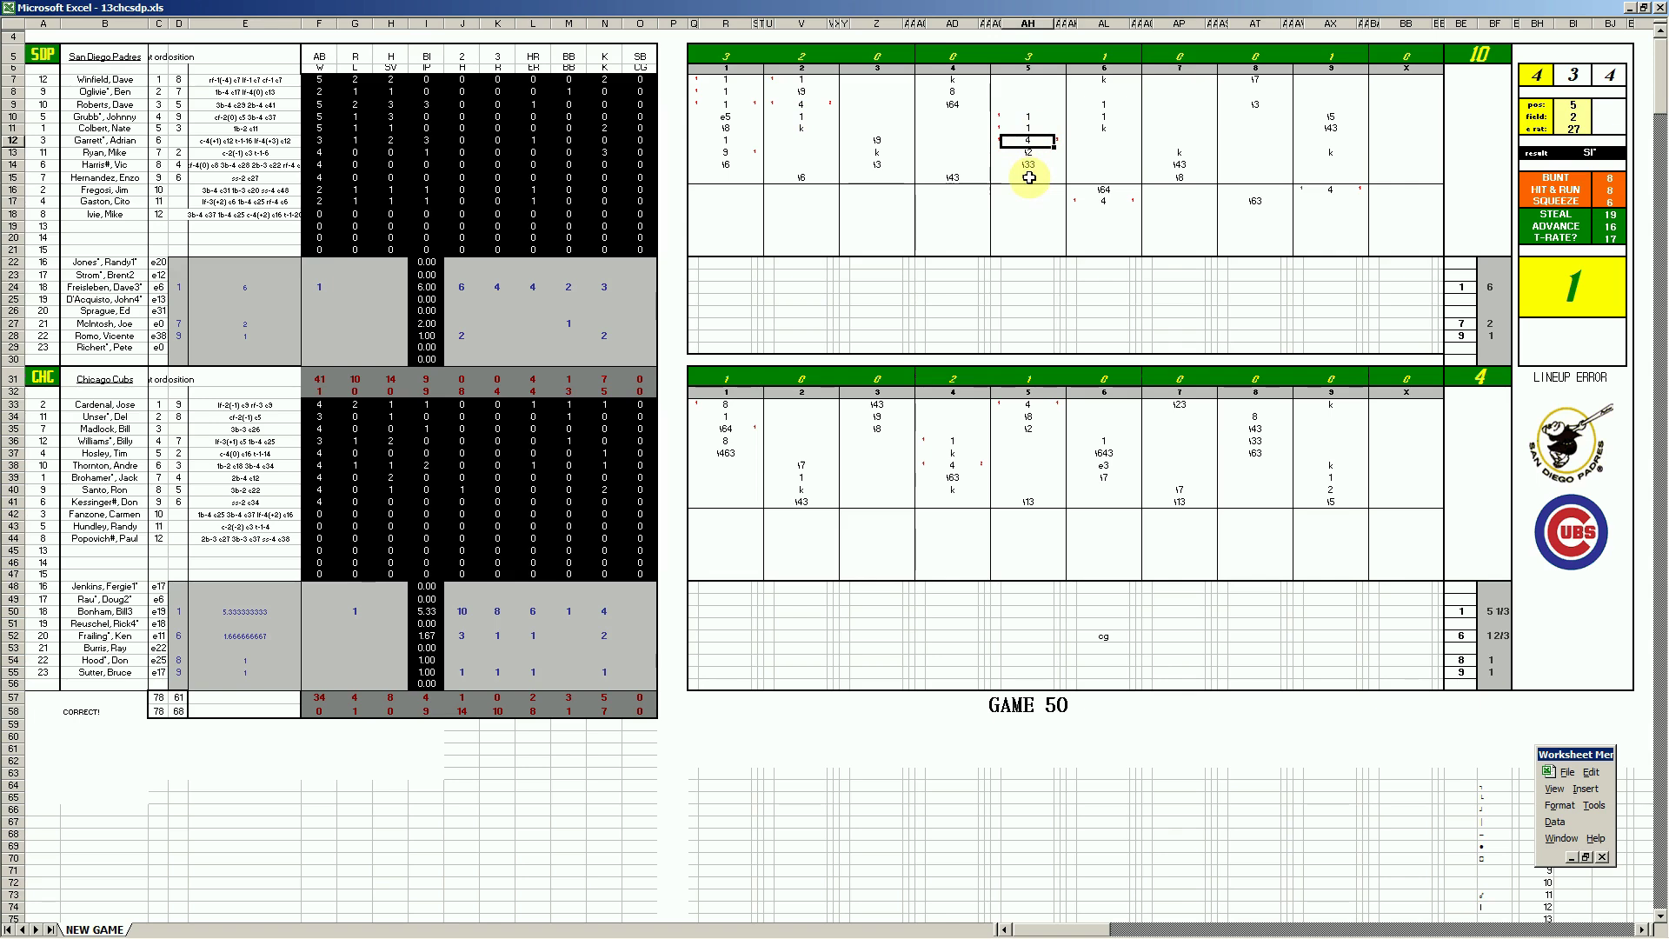
pyautogui.click(1016, 165)
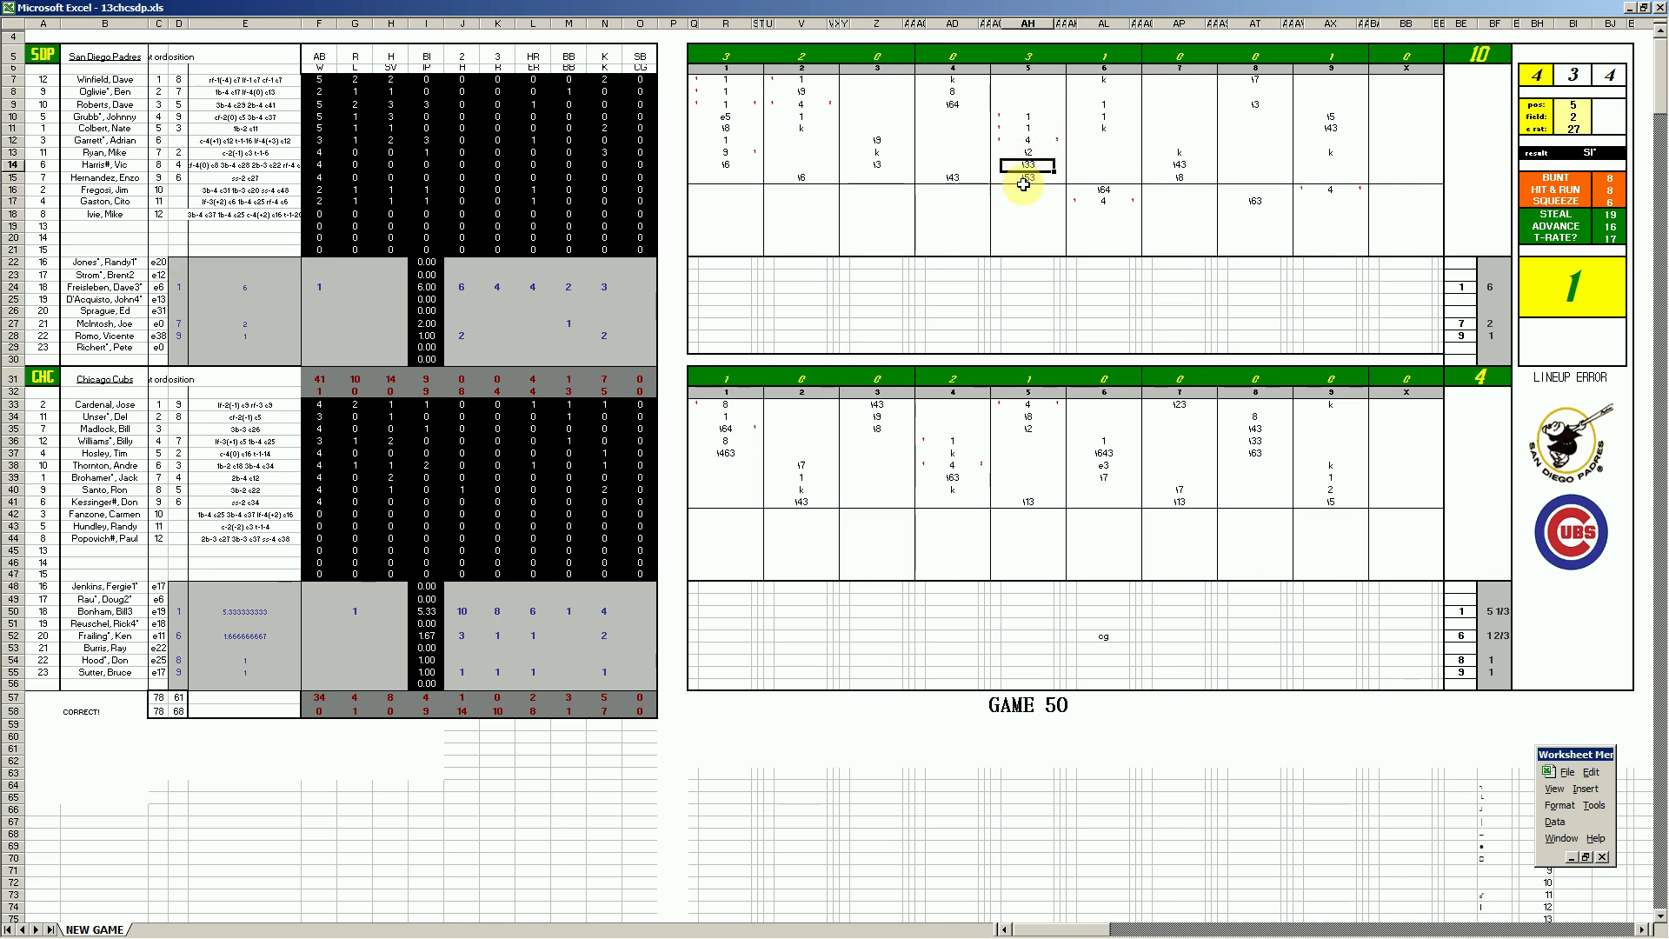
pyautogui.click(1099, 200)
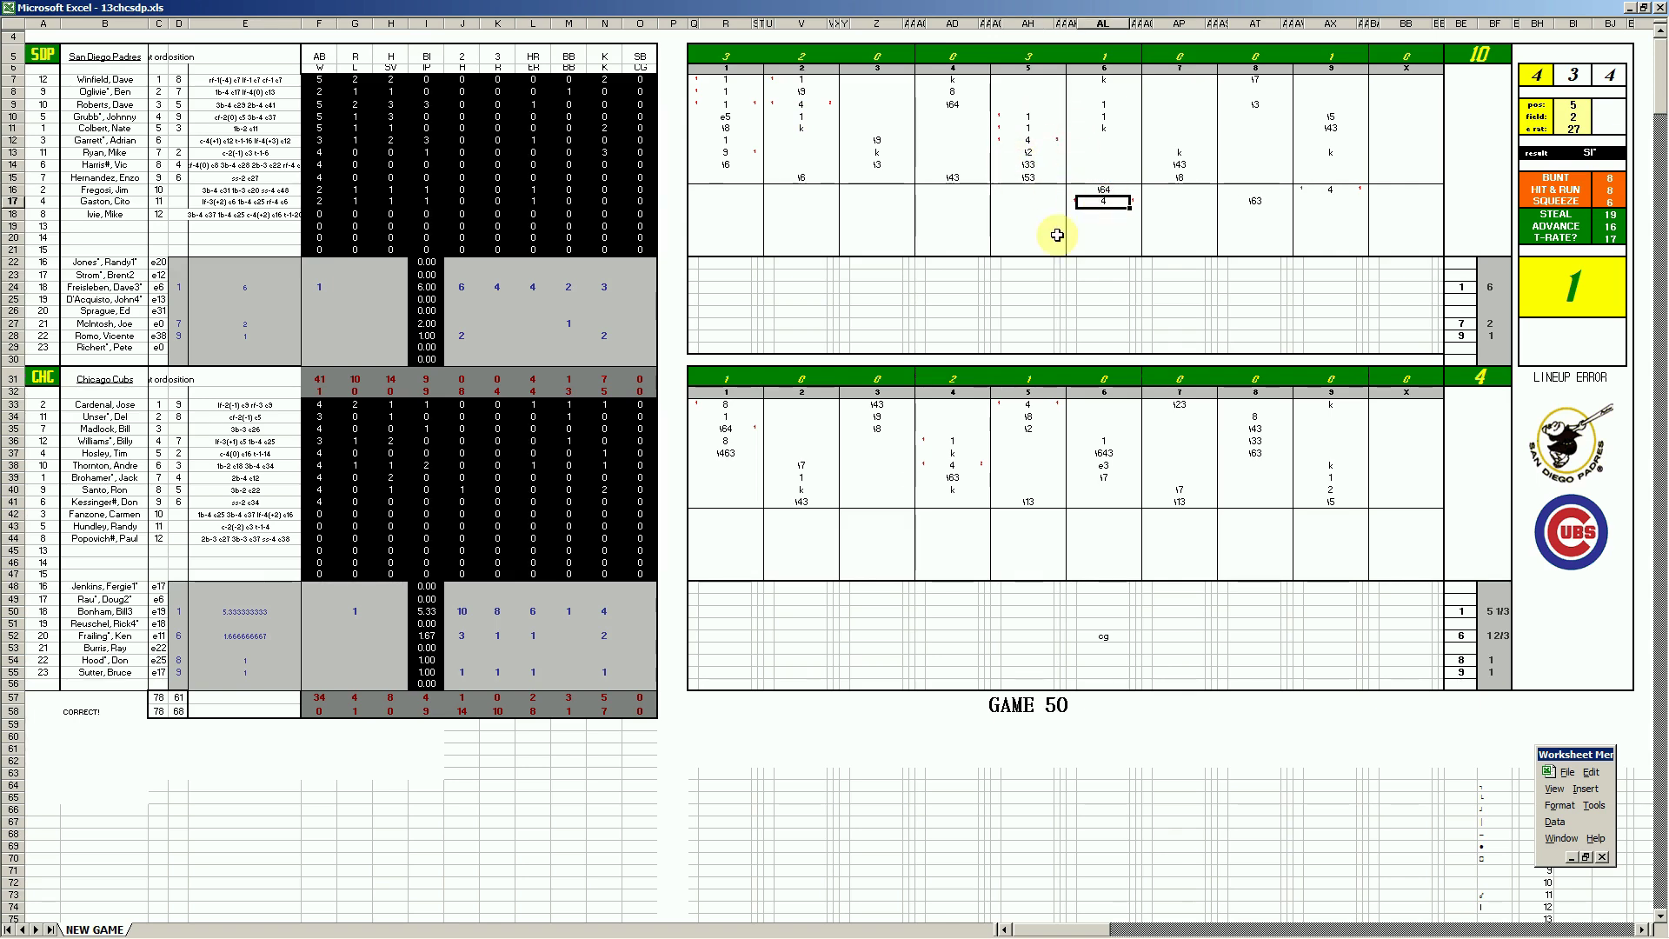
pyautogui.click(1326, 193)
pyautogui.write('4')
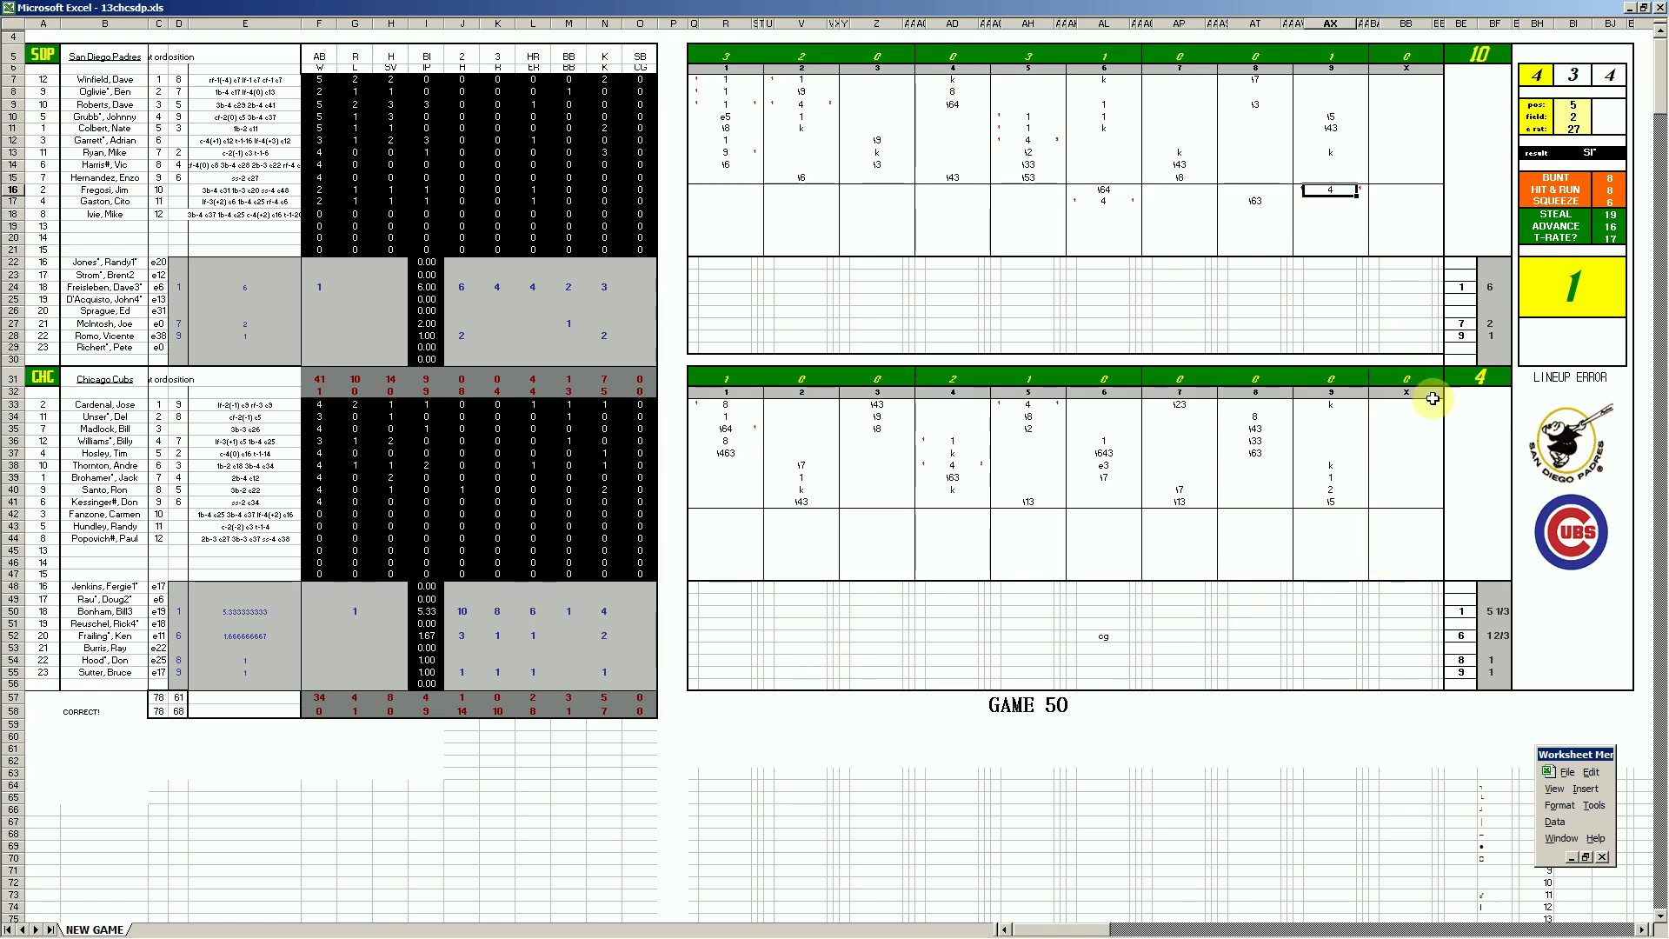
# Close the 13chcsdp.xls workbook without saving its changes
pyautogui.moveTo(687, 930)
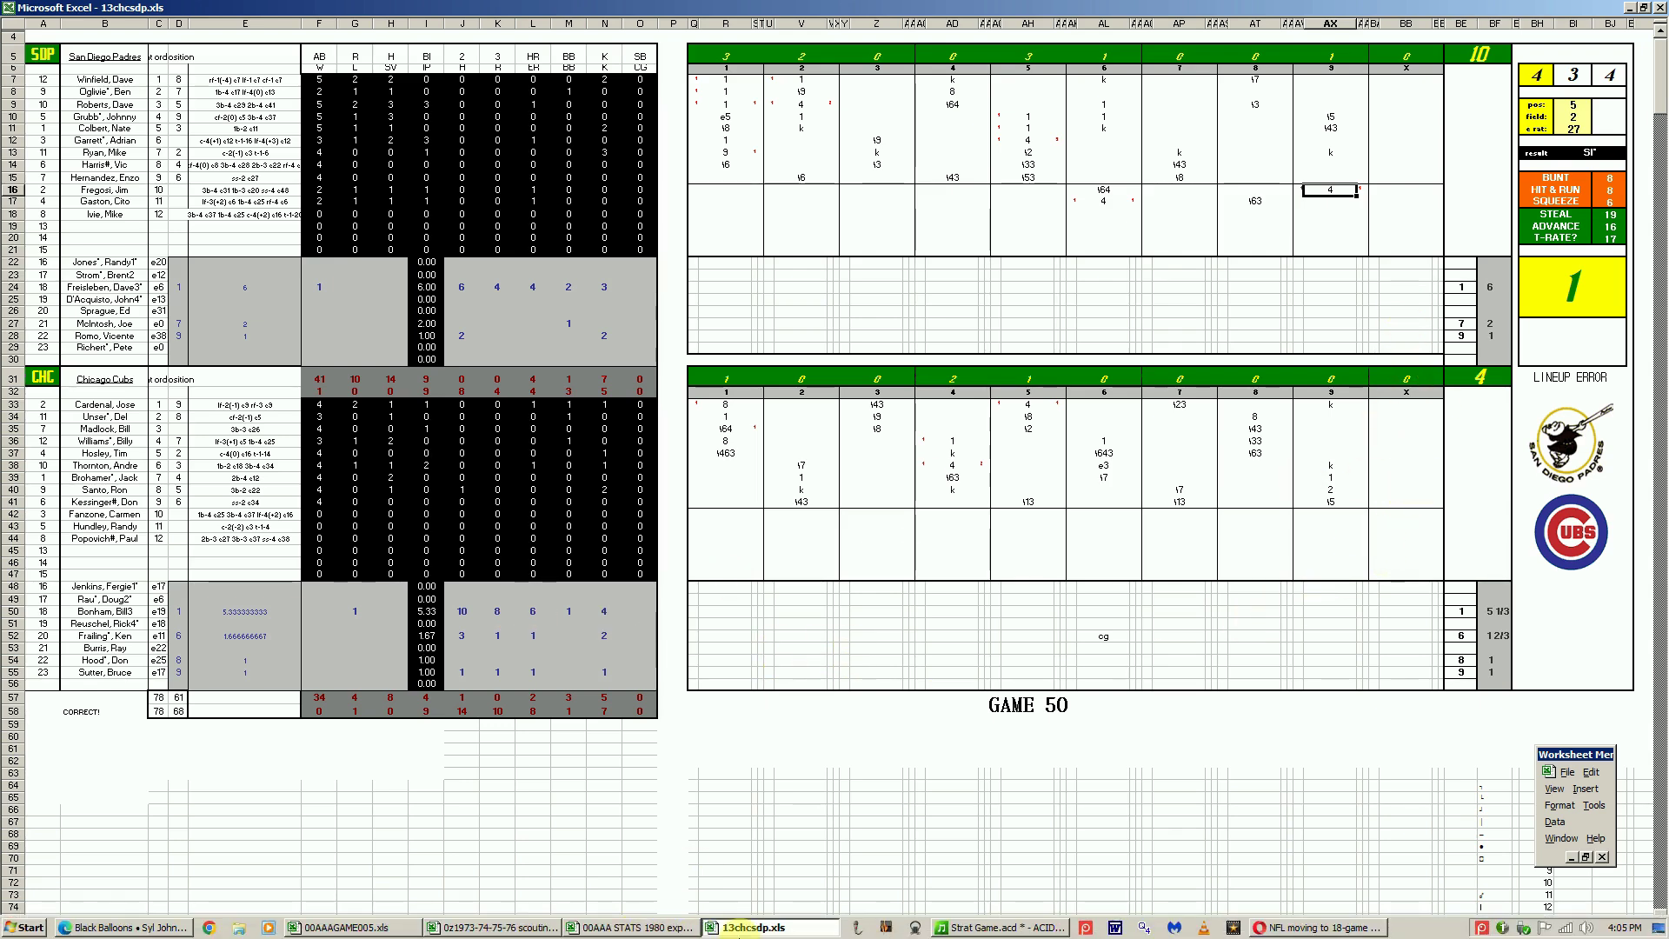
pyautogui.rightClick(774, 930)
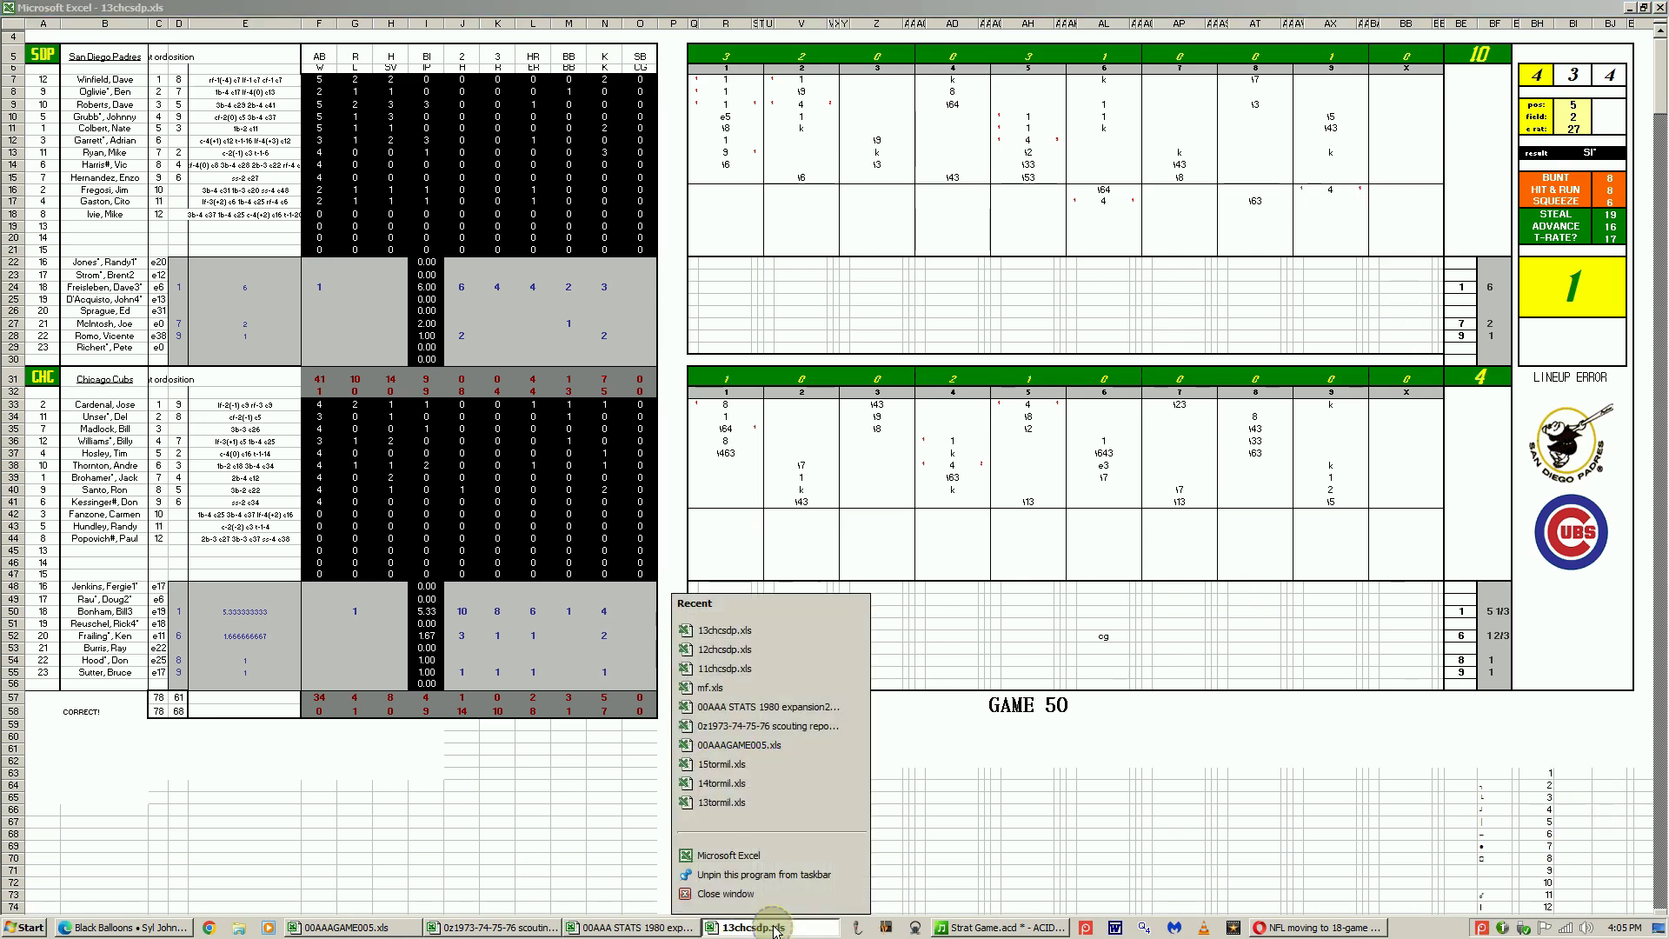
pyautogui.click(751, 891)
pyautogui.click(837, 516)
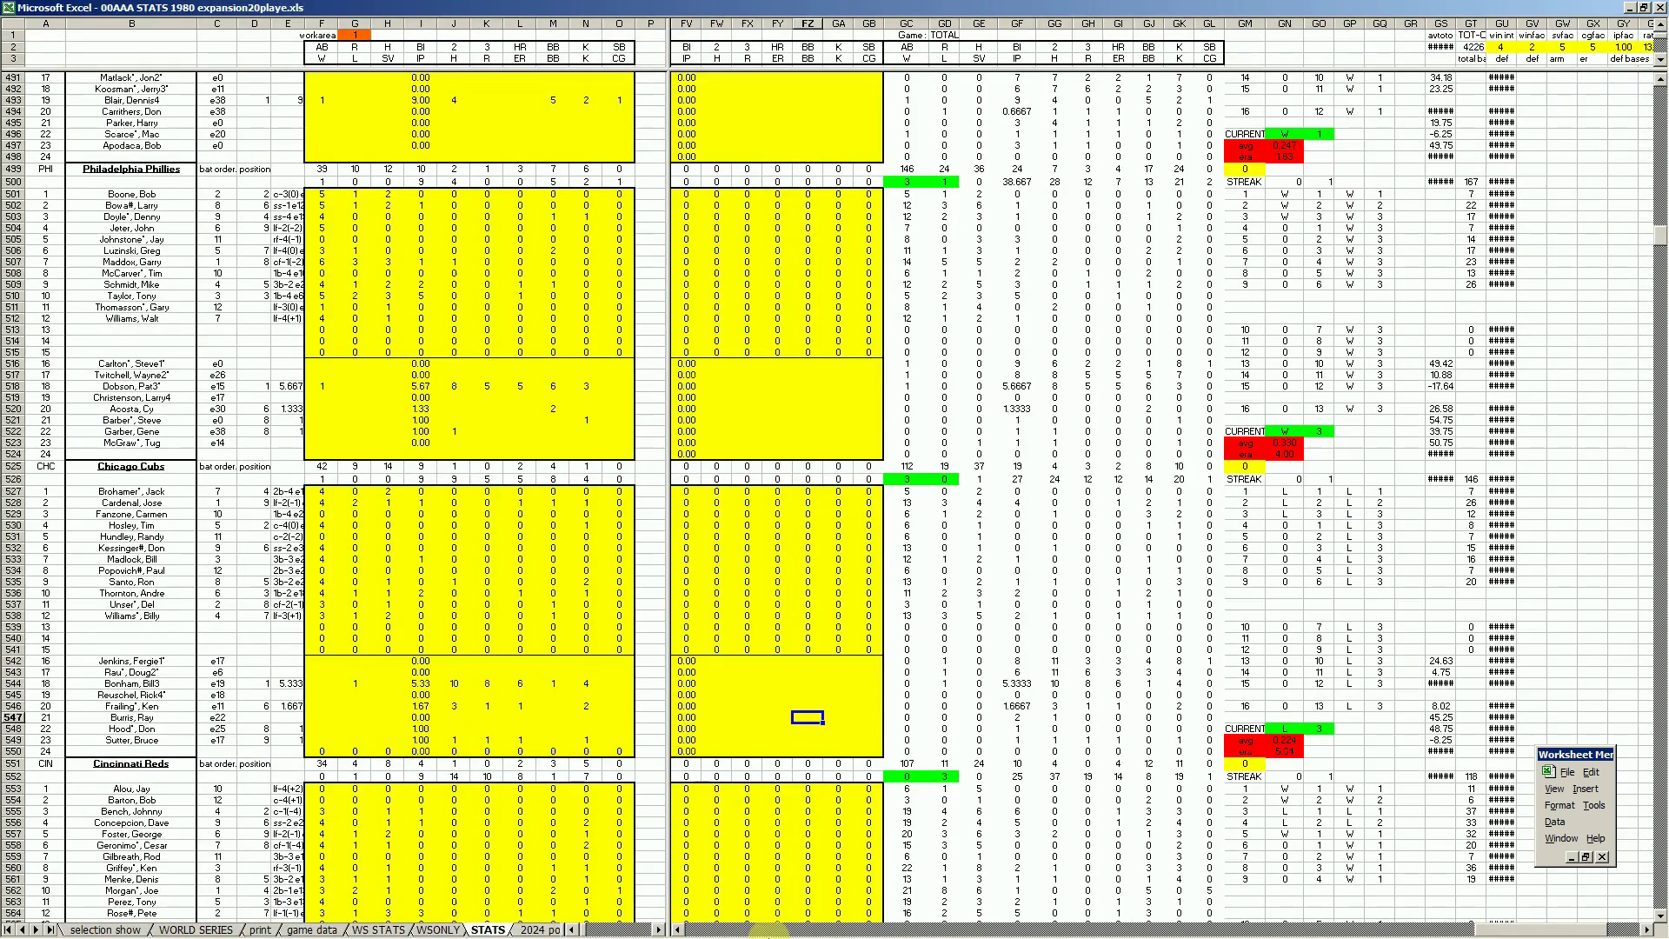
# Examine the Chicago Cubs' pitching rows on the STATS sheet
pyautogui.moveTo(526, 929)
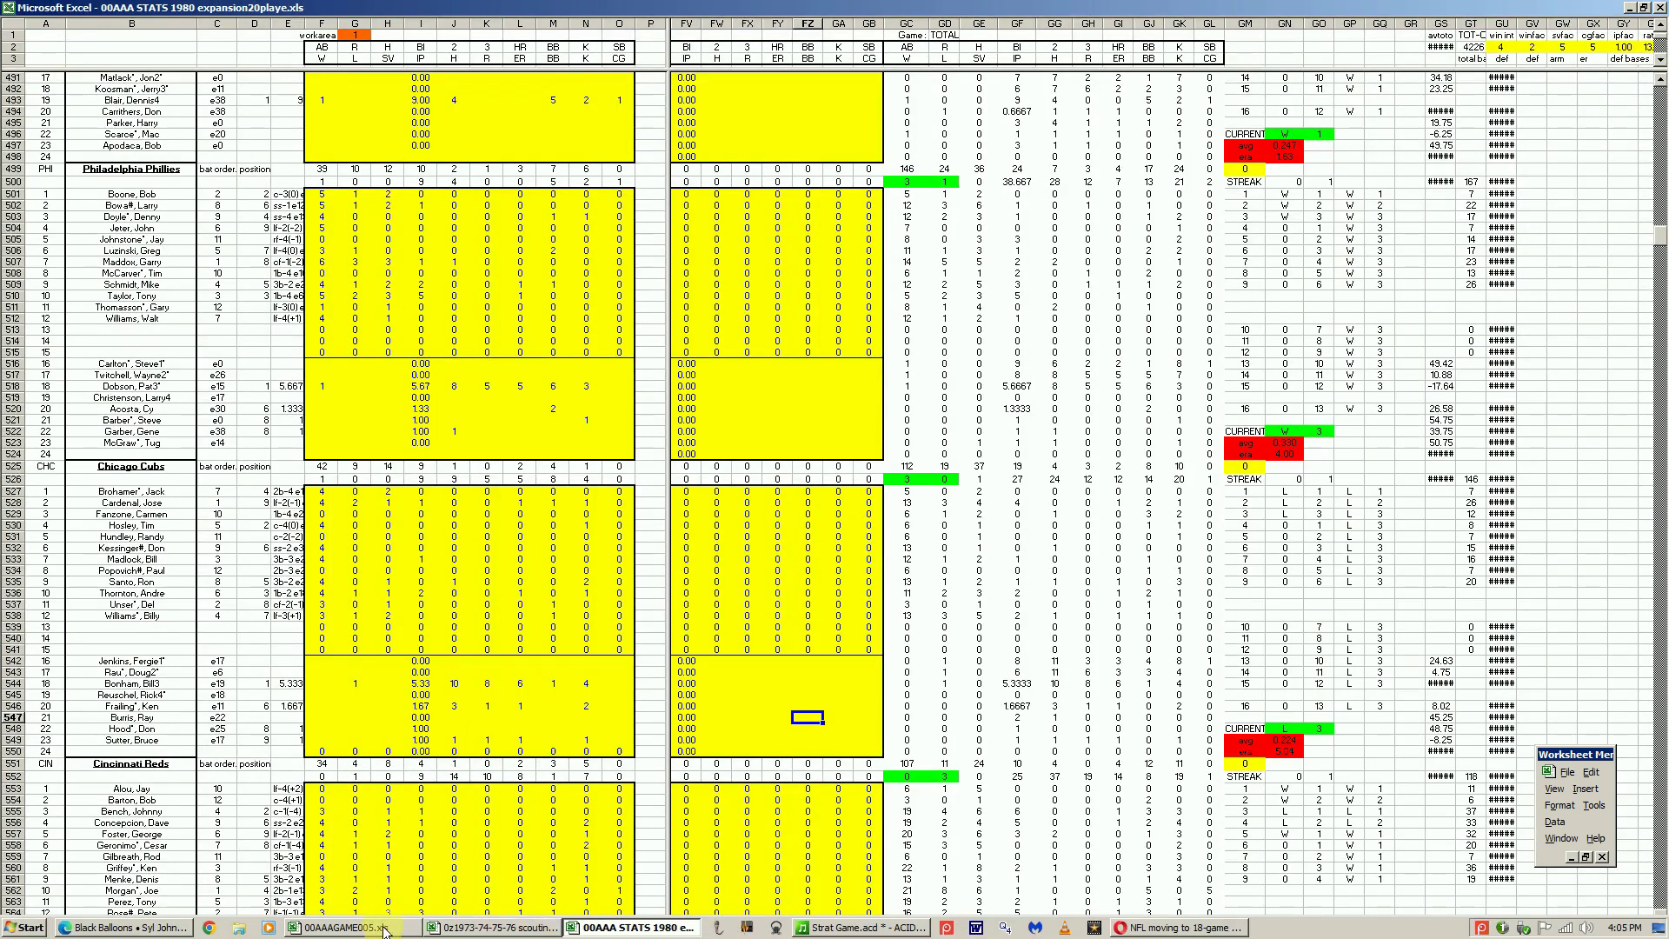
pyautogui.click(851, 739)
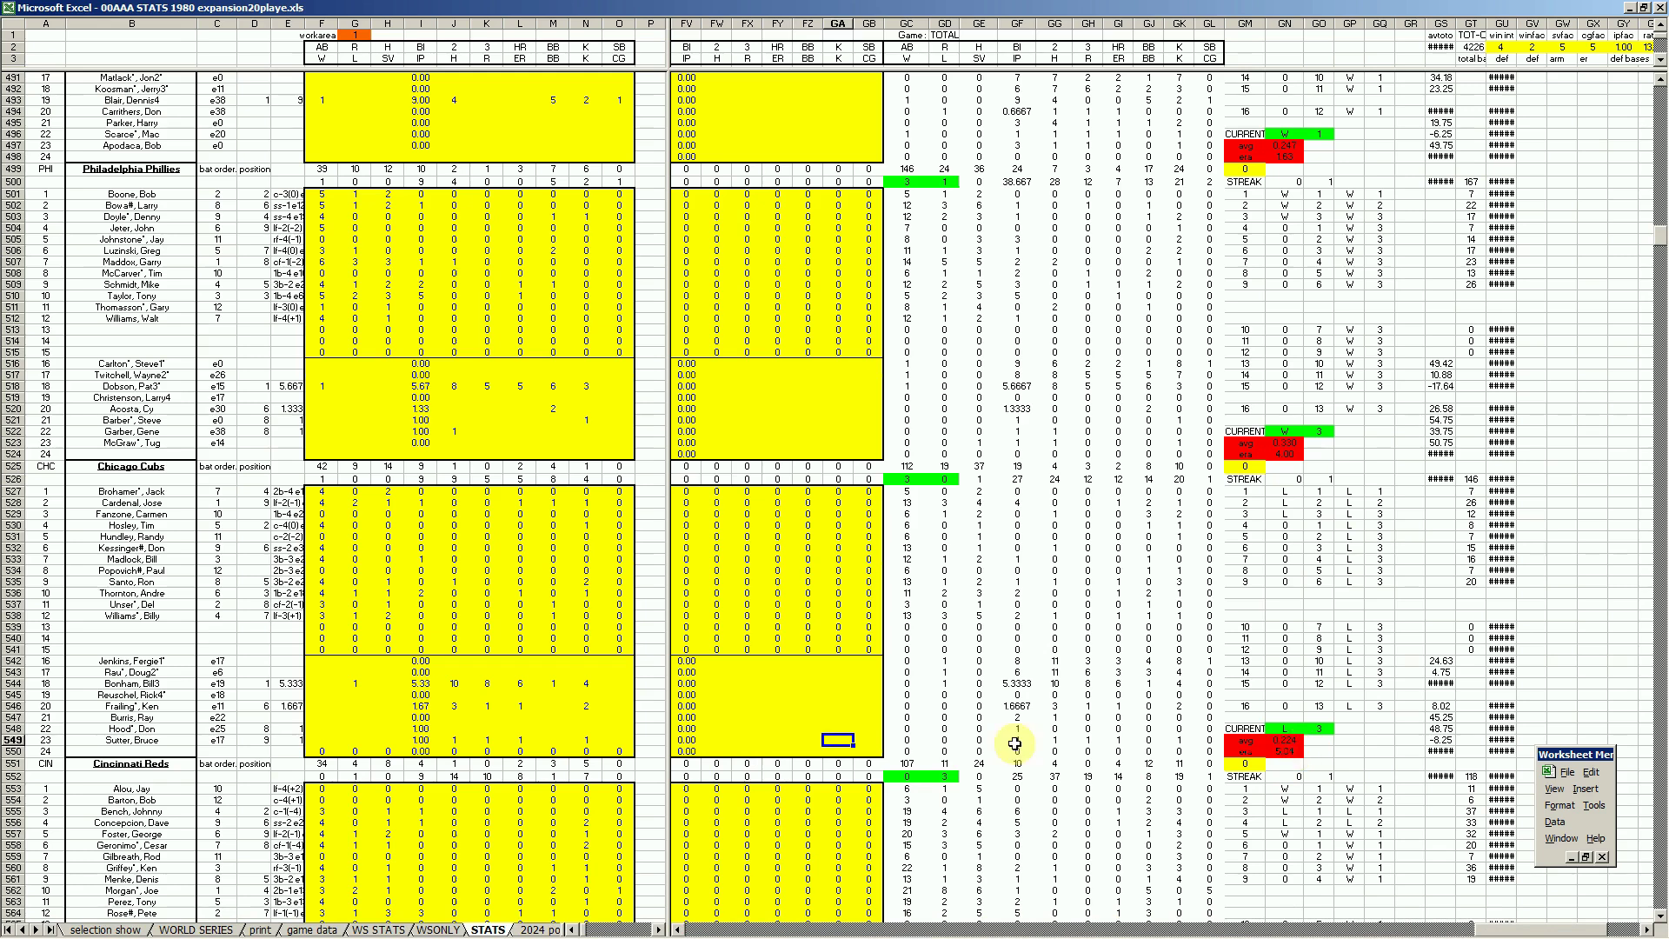
pyautogui.click(861, 695)
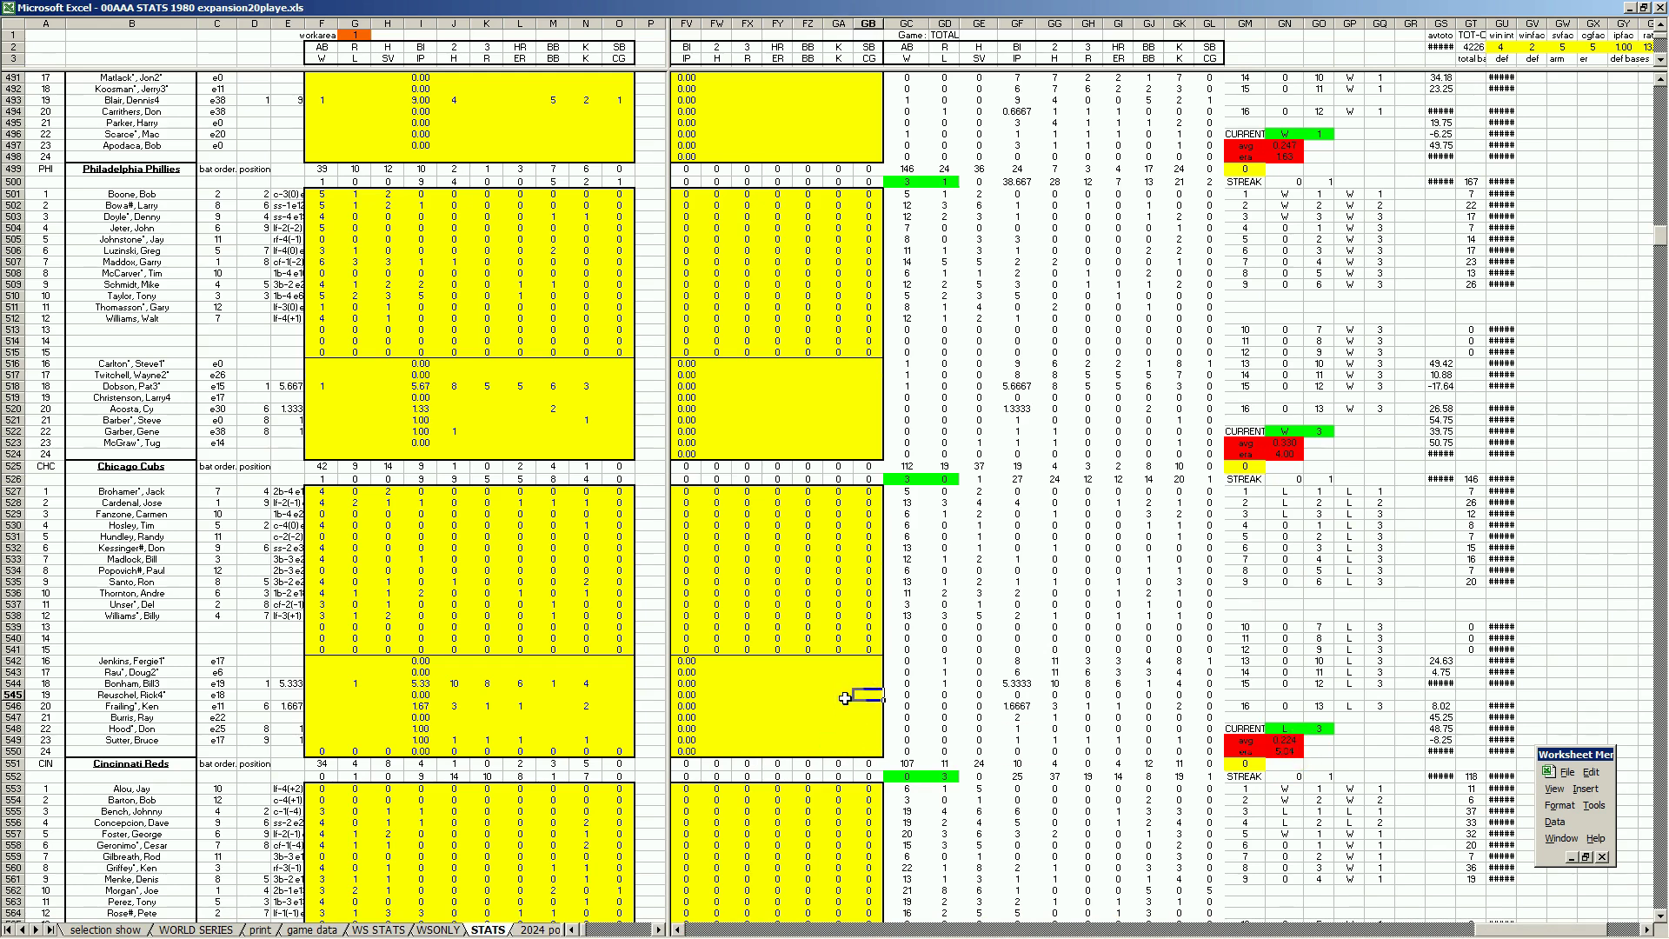
# Find the San Diego Padres' section on the STATS sheet and check the batters' total hits in column GE
pyautogui.press('pagedown')
pyautogui.press('pagedown')
pyautogui.press('pagedown')
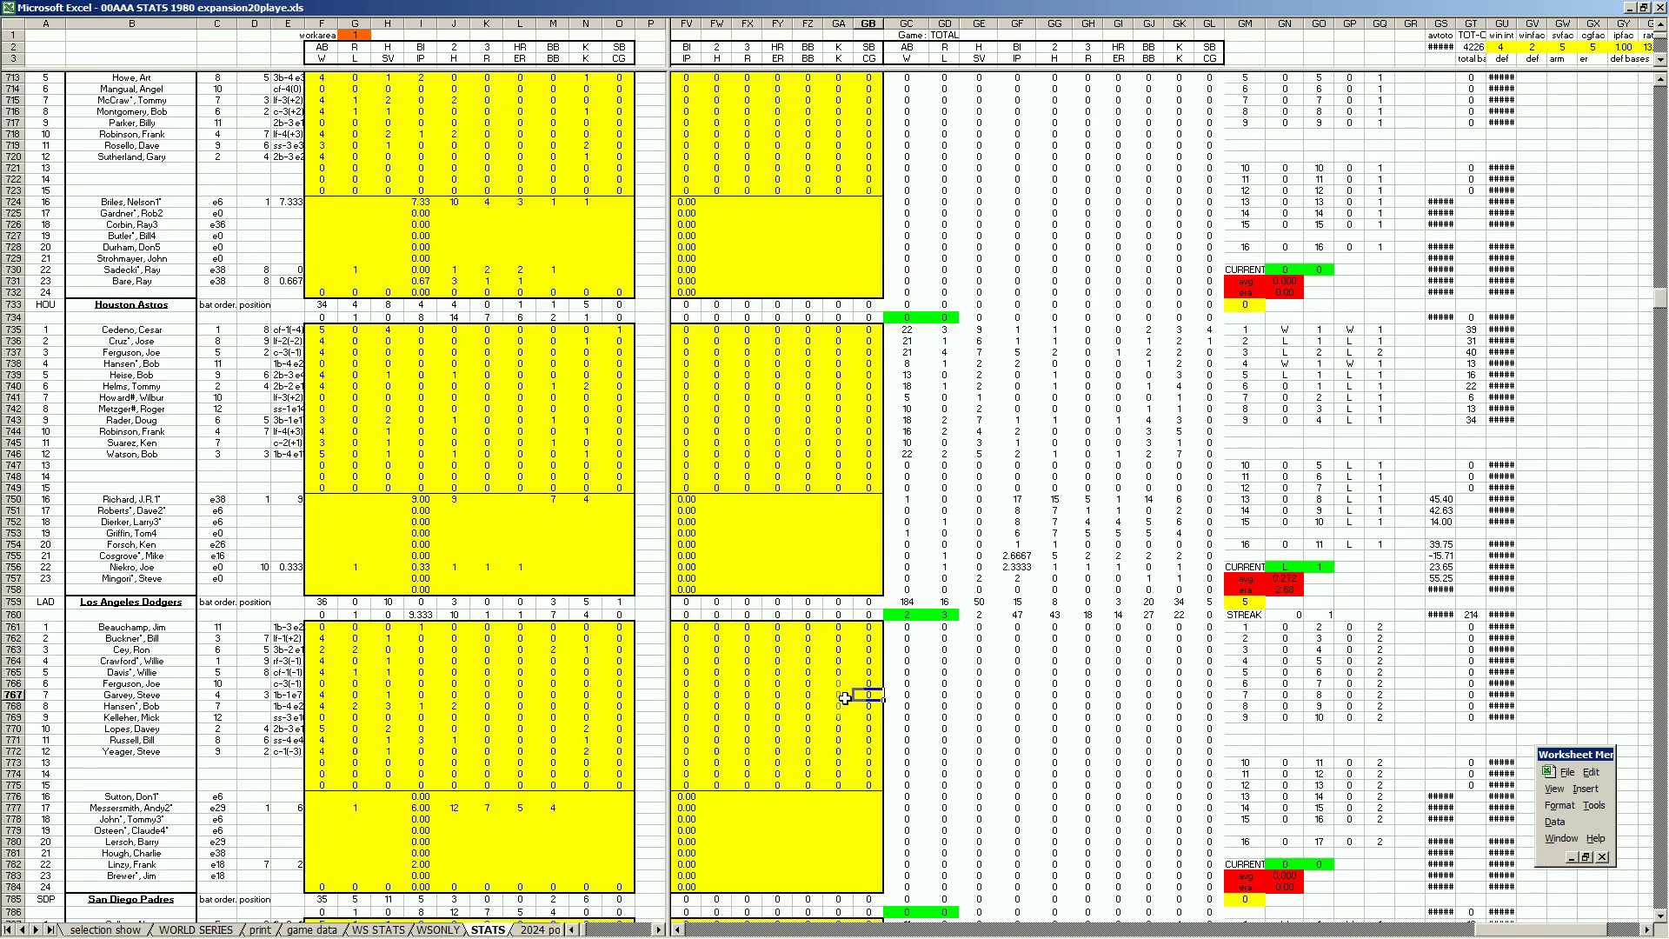
pyautogui.press('Down')
pyautogui.press('Down')
pyautogui.press('Down')
pyautogui.press('Down')
pyautogui.press('Down')
pyautogui.press('Down')
pyautogui.press('Down')
pyautogui.press('Down')
pyautogui.press('Down')
pyautogui.press('Down')
pyautogui.press('Down')
pyautogui.press('Down')
pyautogui.press('Down')
pyautogui.press('Down')
pyautogui.press('Down')
pyautogui.press('Down')
pyautogui.press('Down')
pyautogui.press('Down')
pyautogui.press('Down')
pyautogui.press('Down')
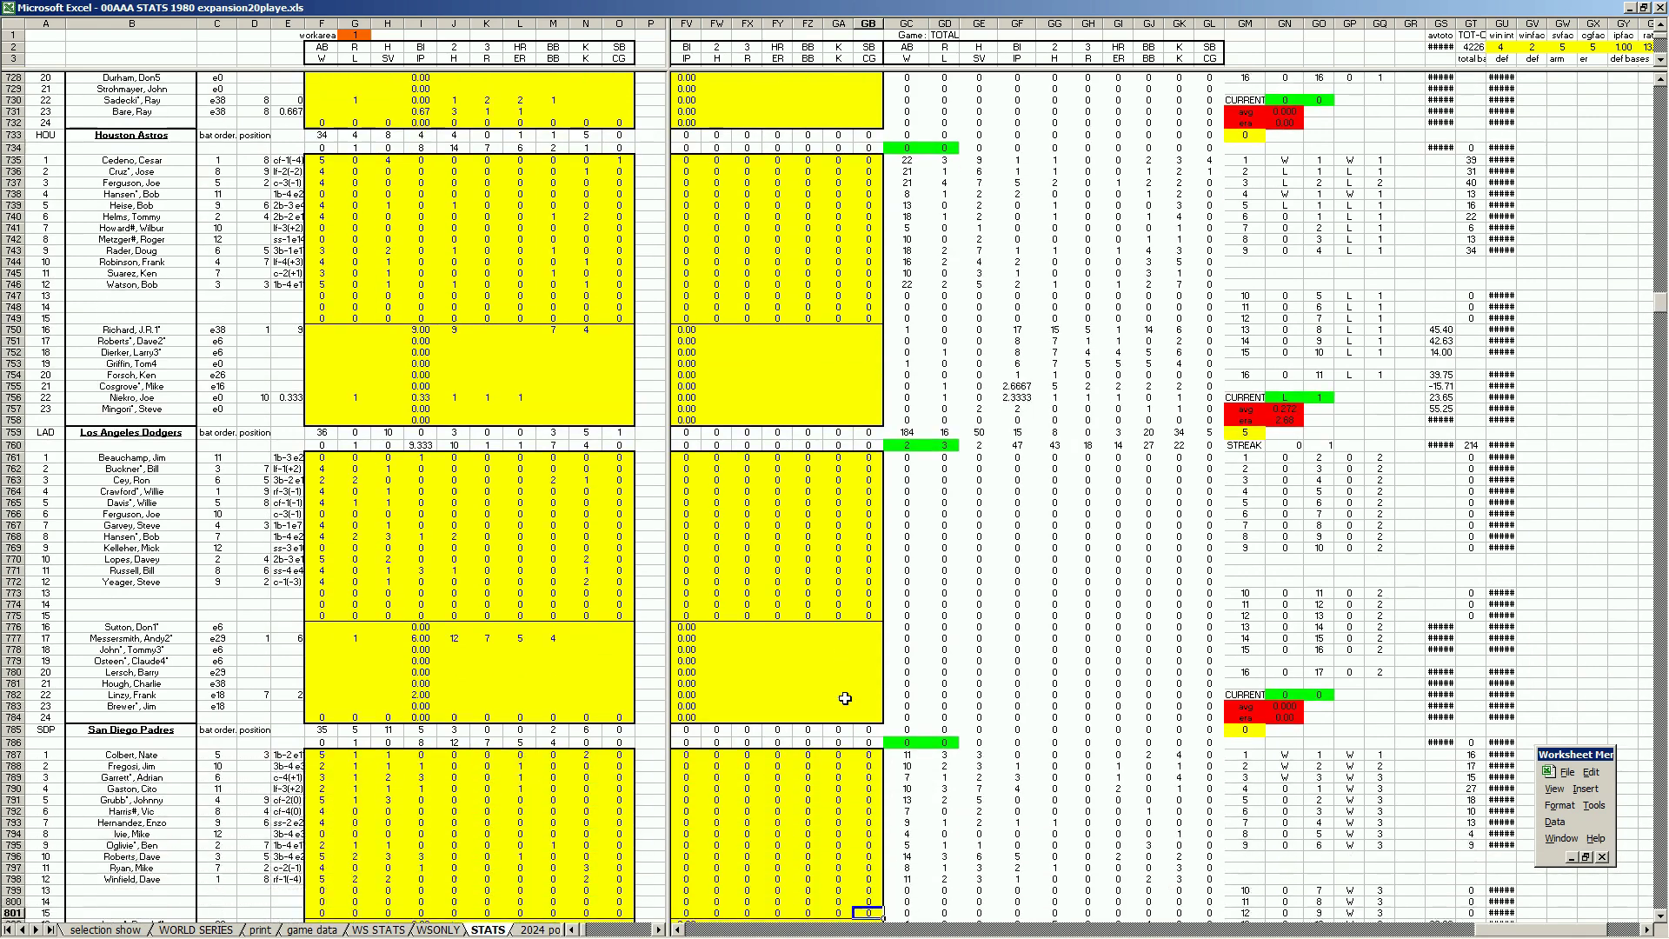
pyautogui.press('Down')
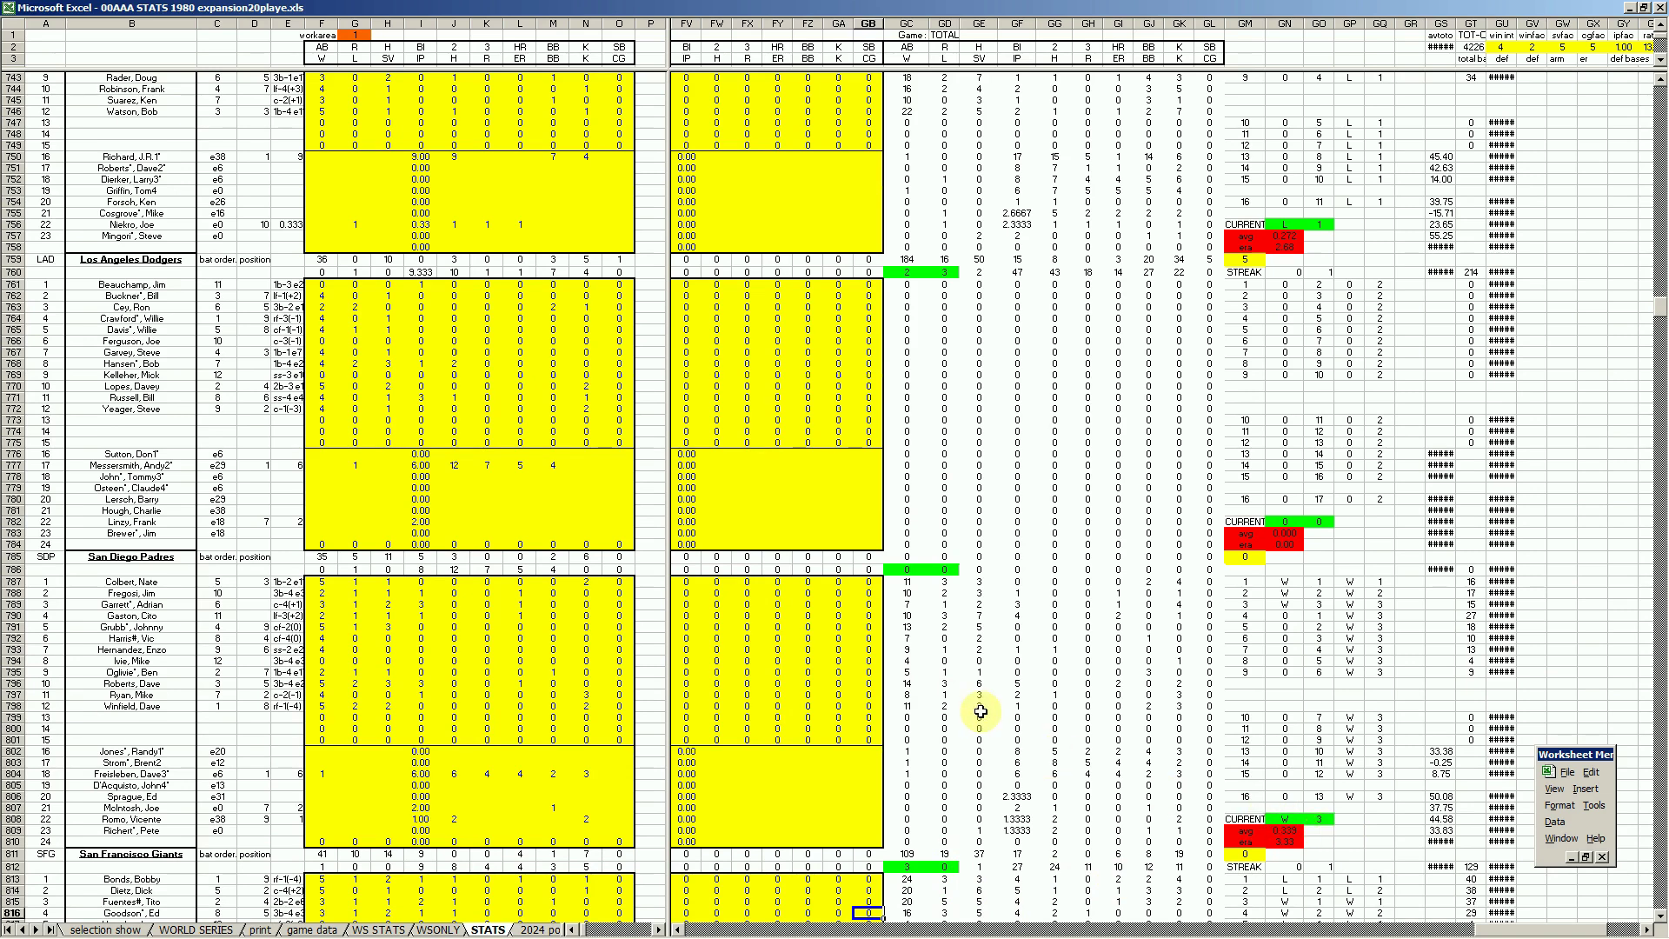
pyautogui.click(977, 616)
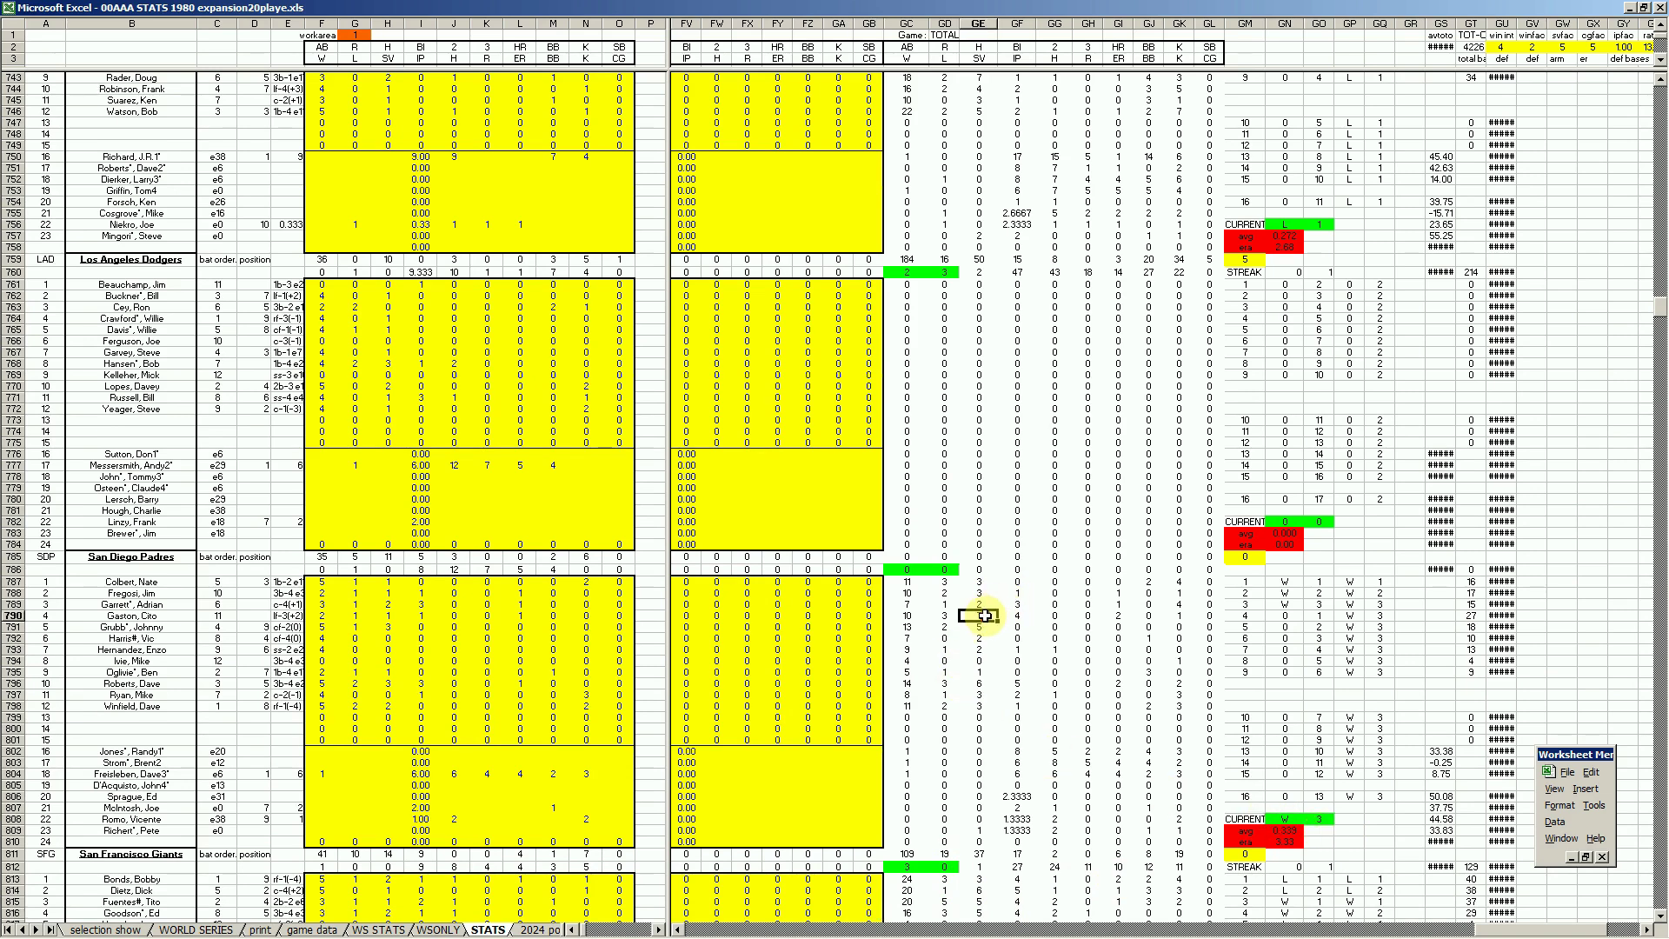
pyautogui.click(980, 684)
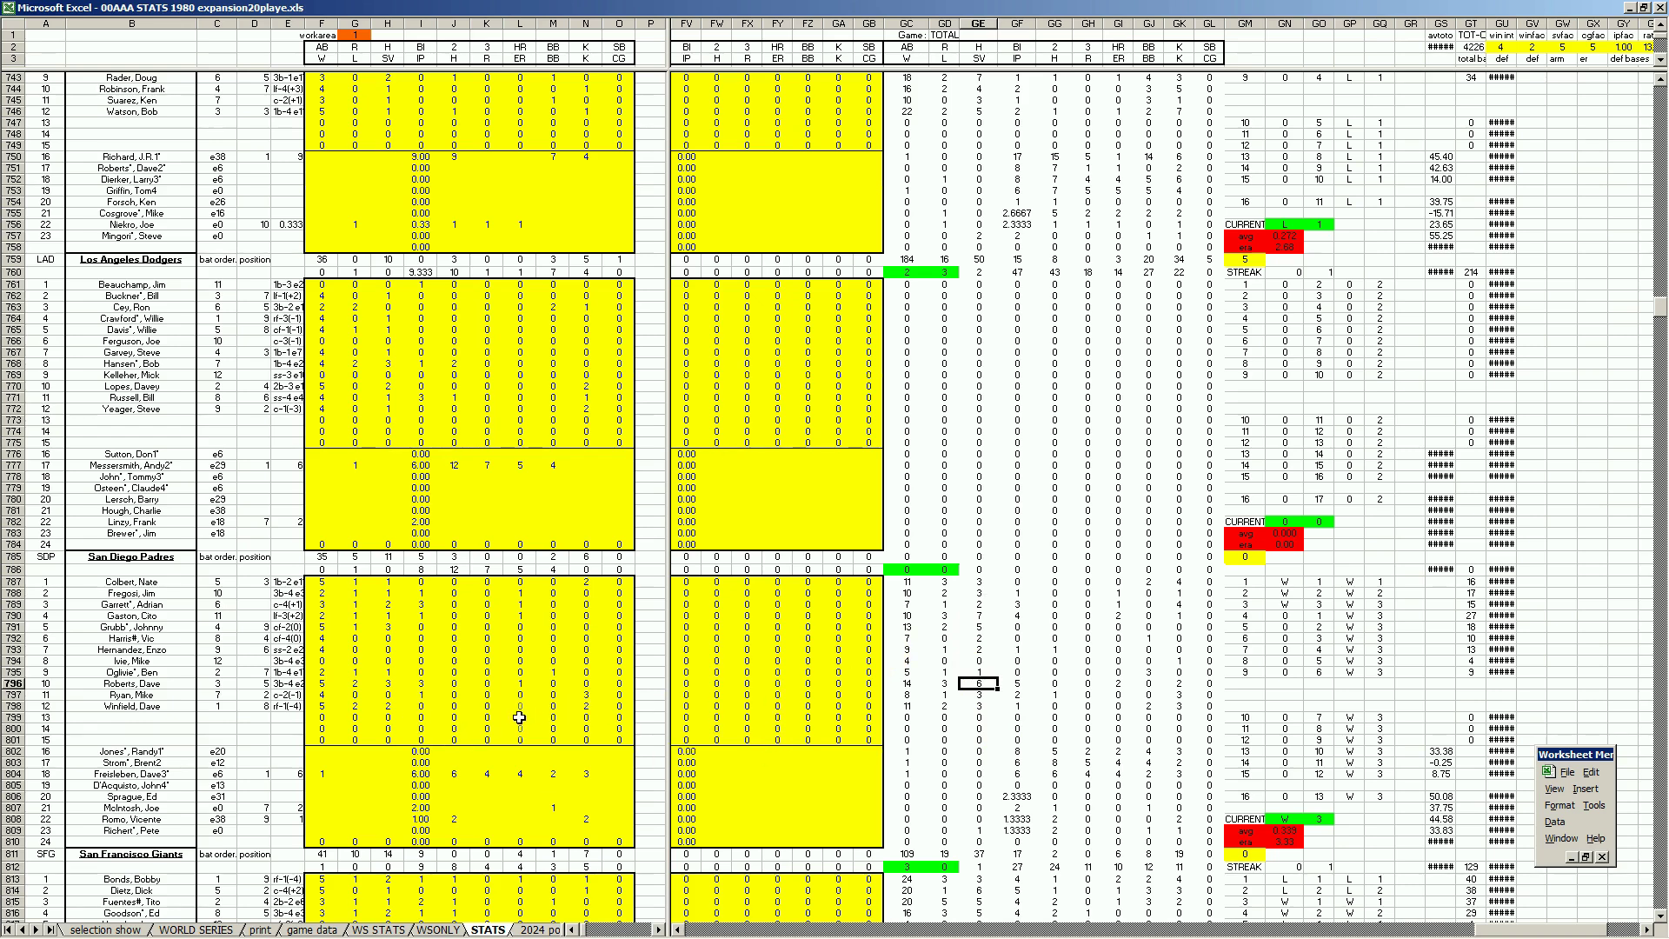
pyautogui.moveTo(409, 935)
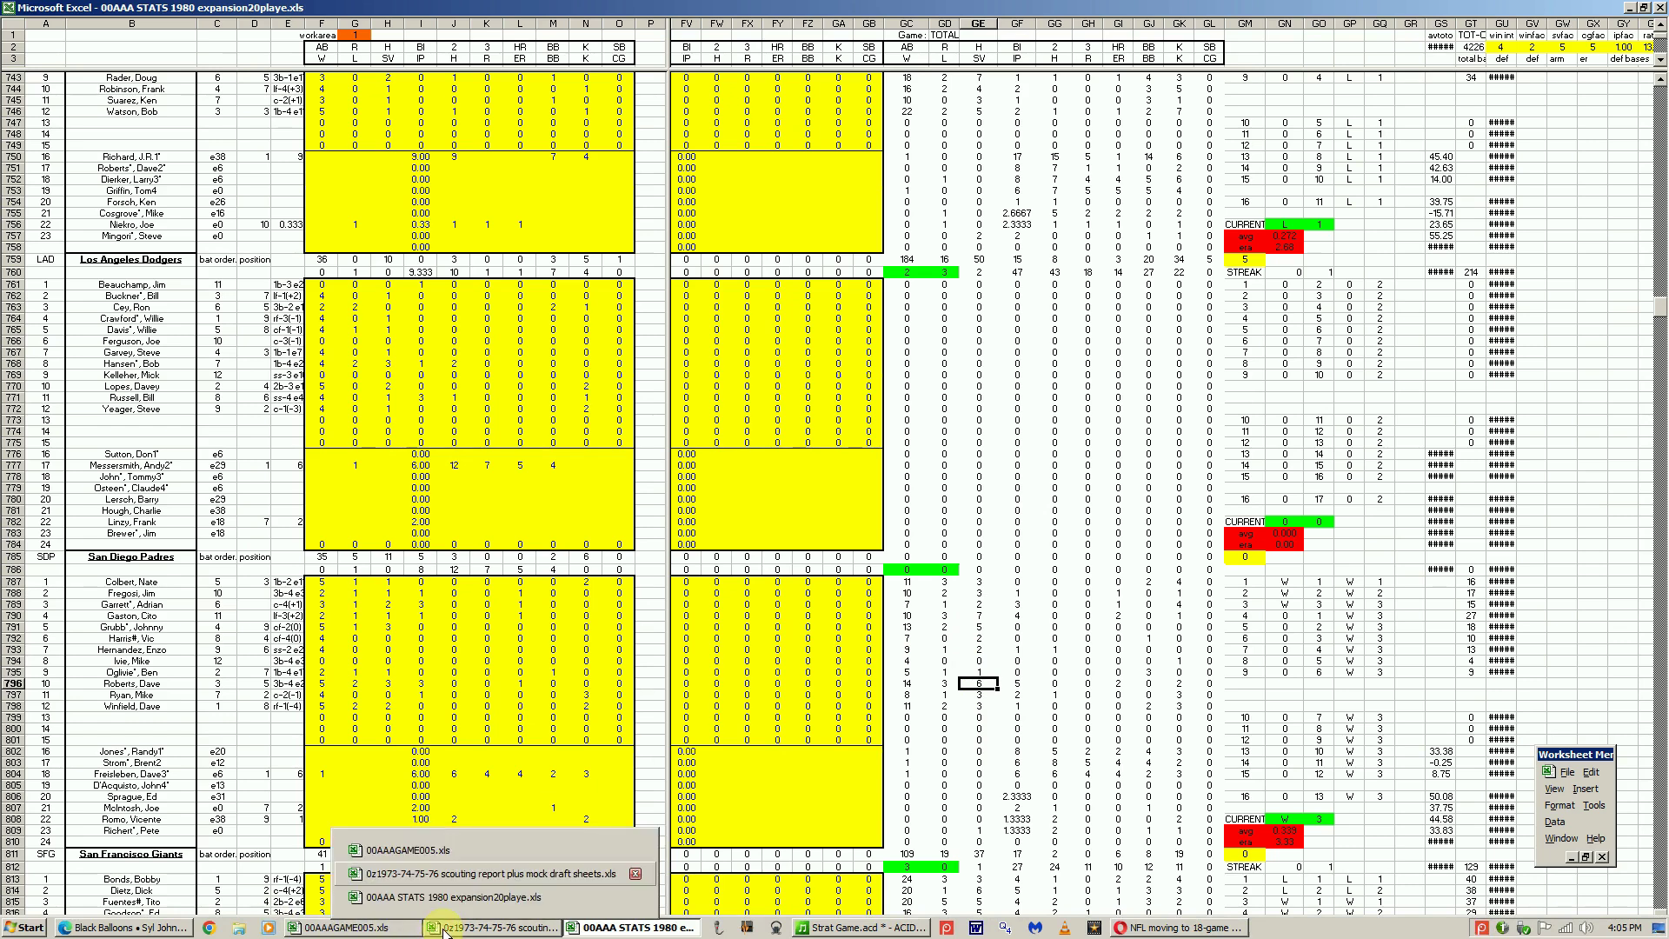
pyautogui.click(395, 856)
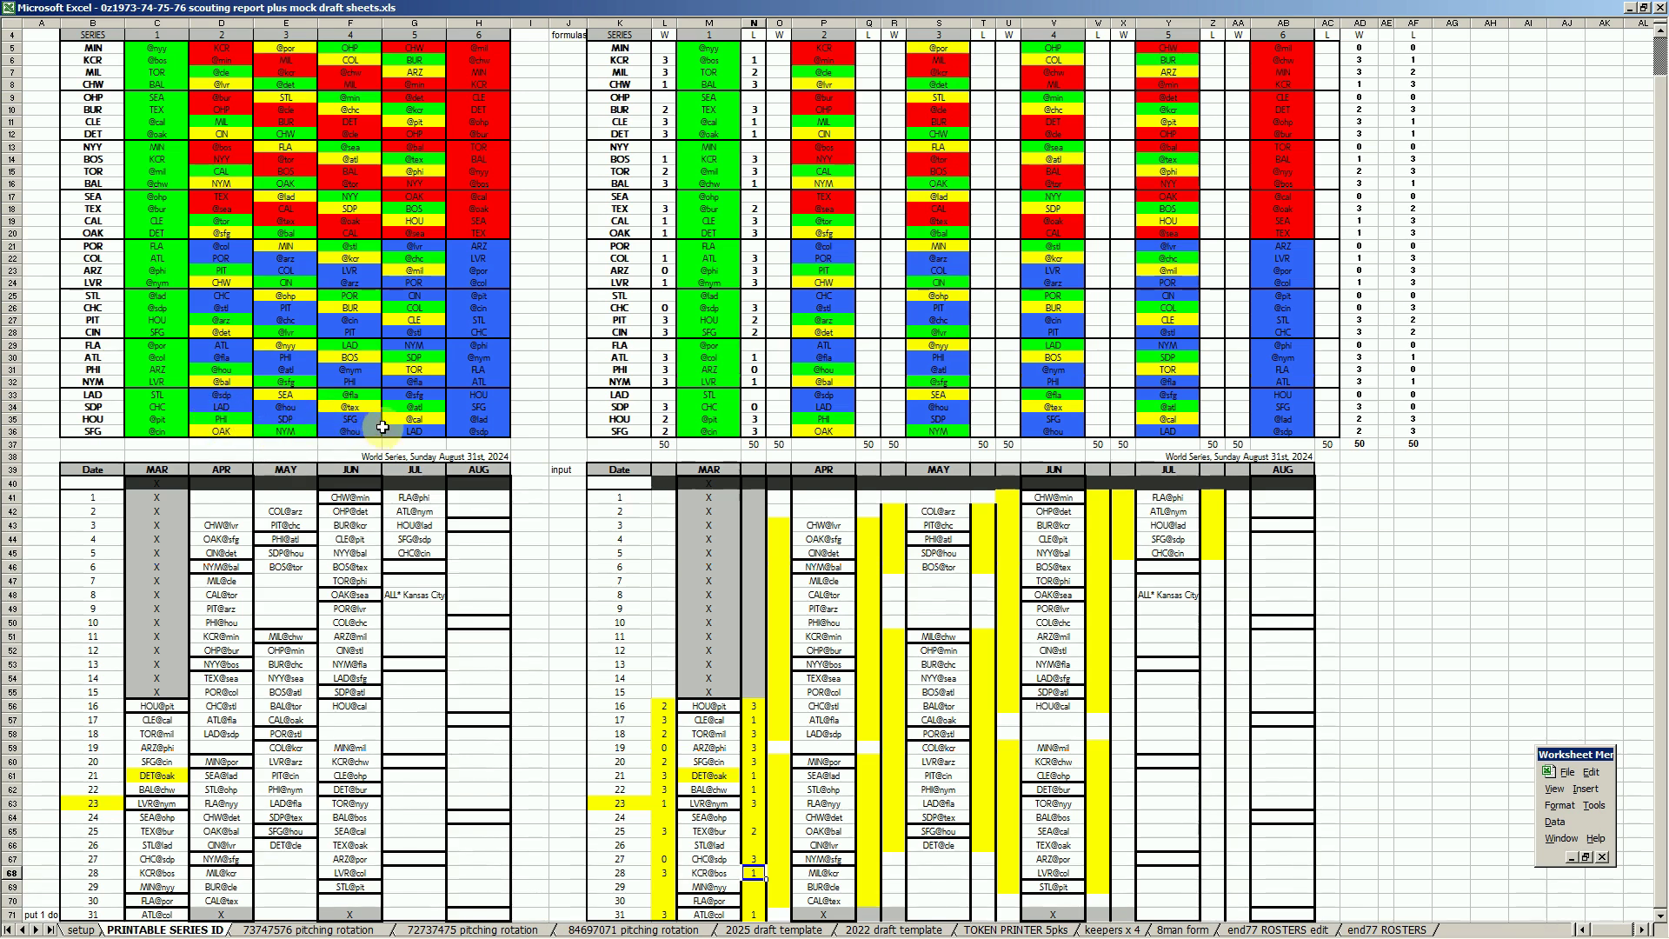
pyautogui.click(352, 407)
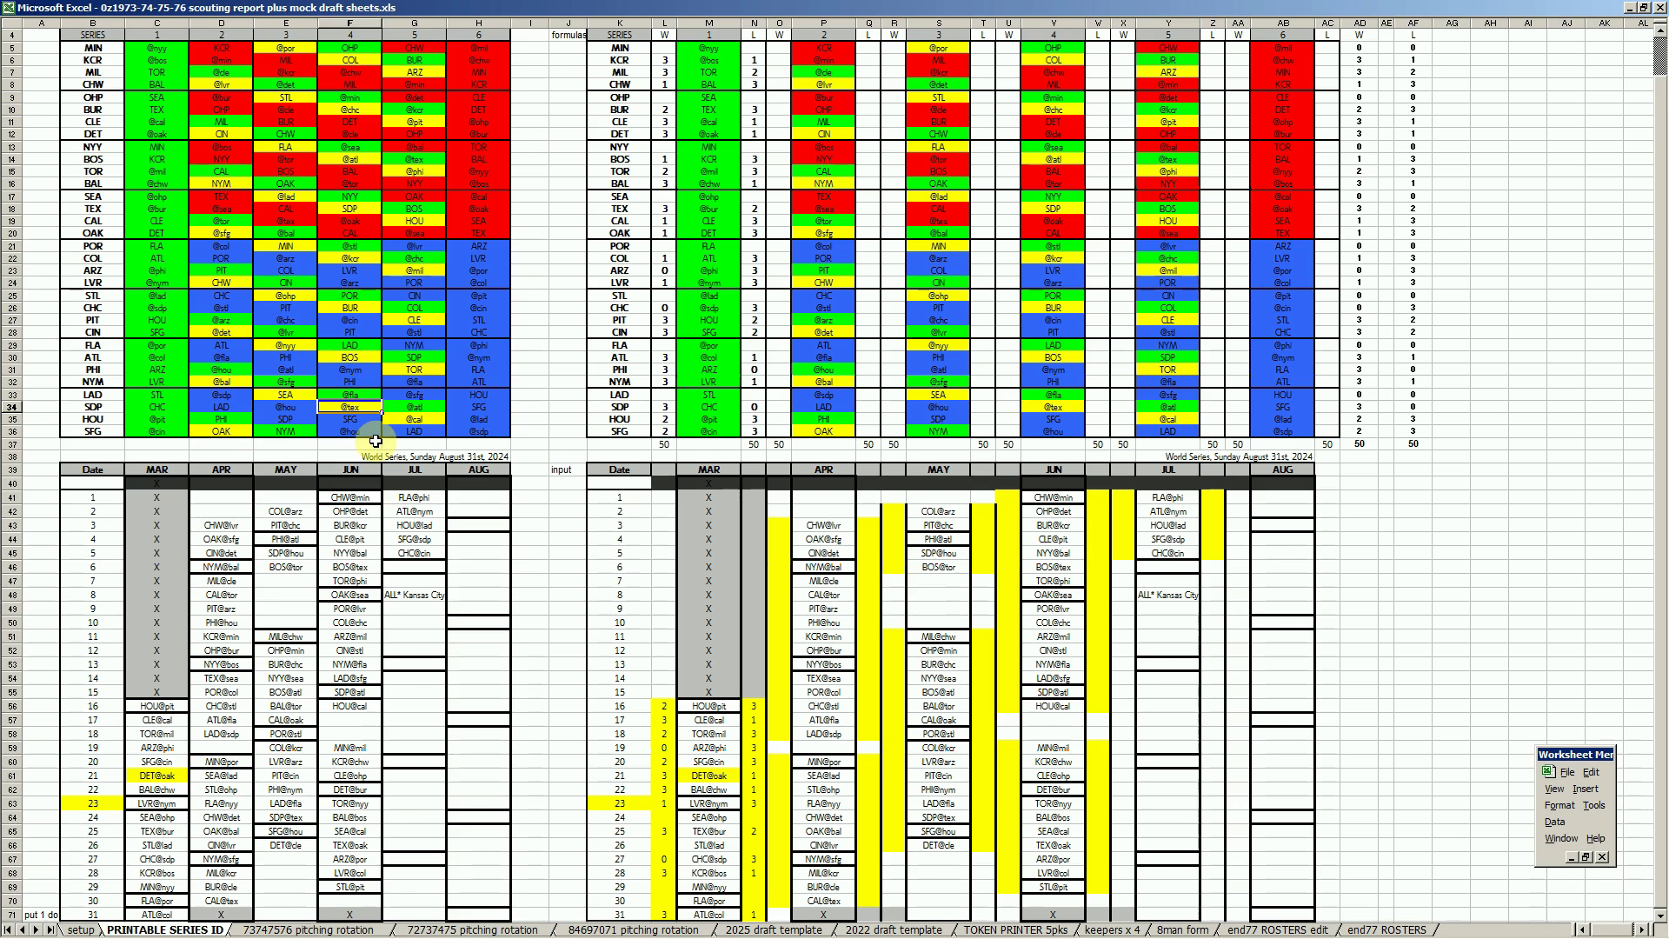
pyautogui.click(431, 408)
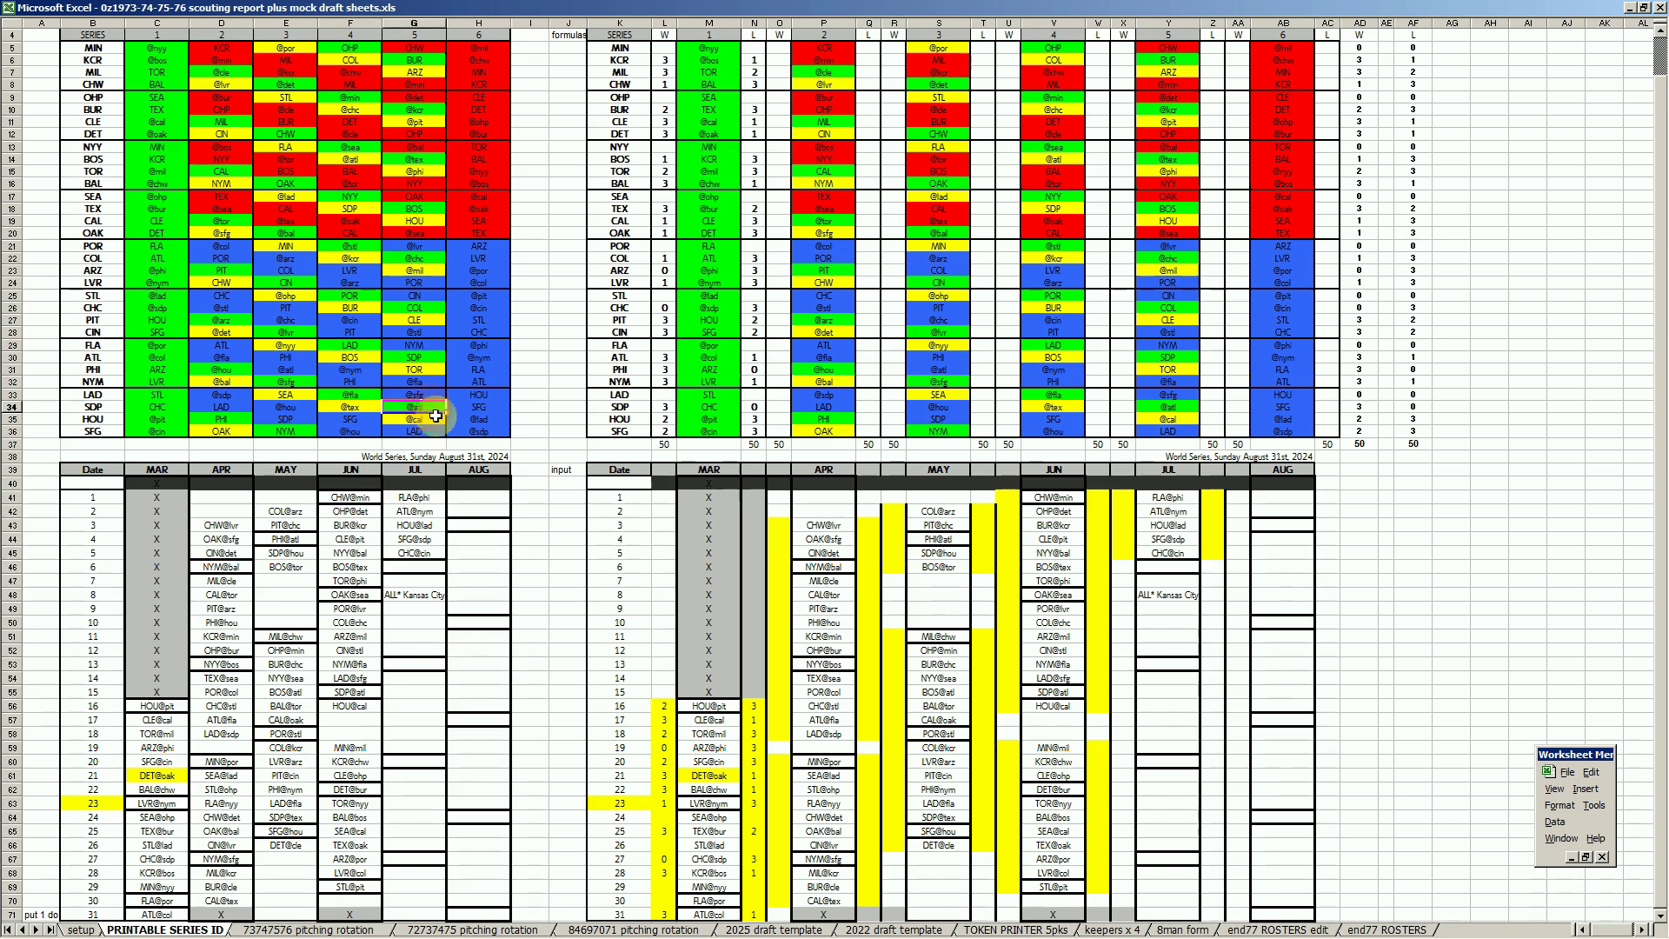
pyautogui.click(481, 406)
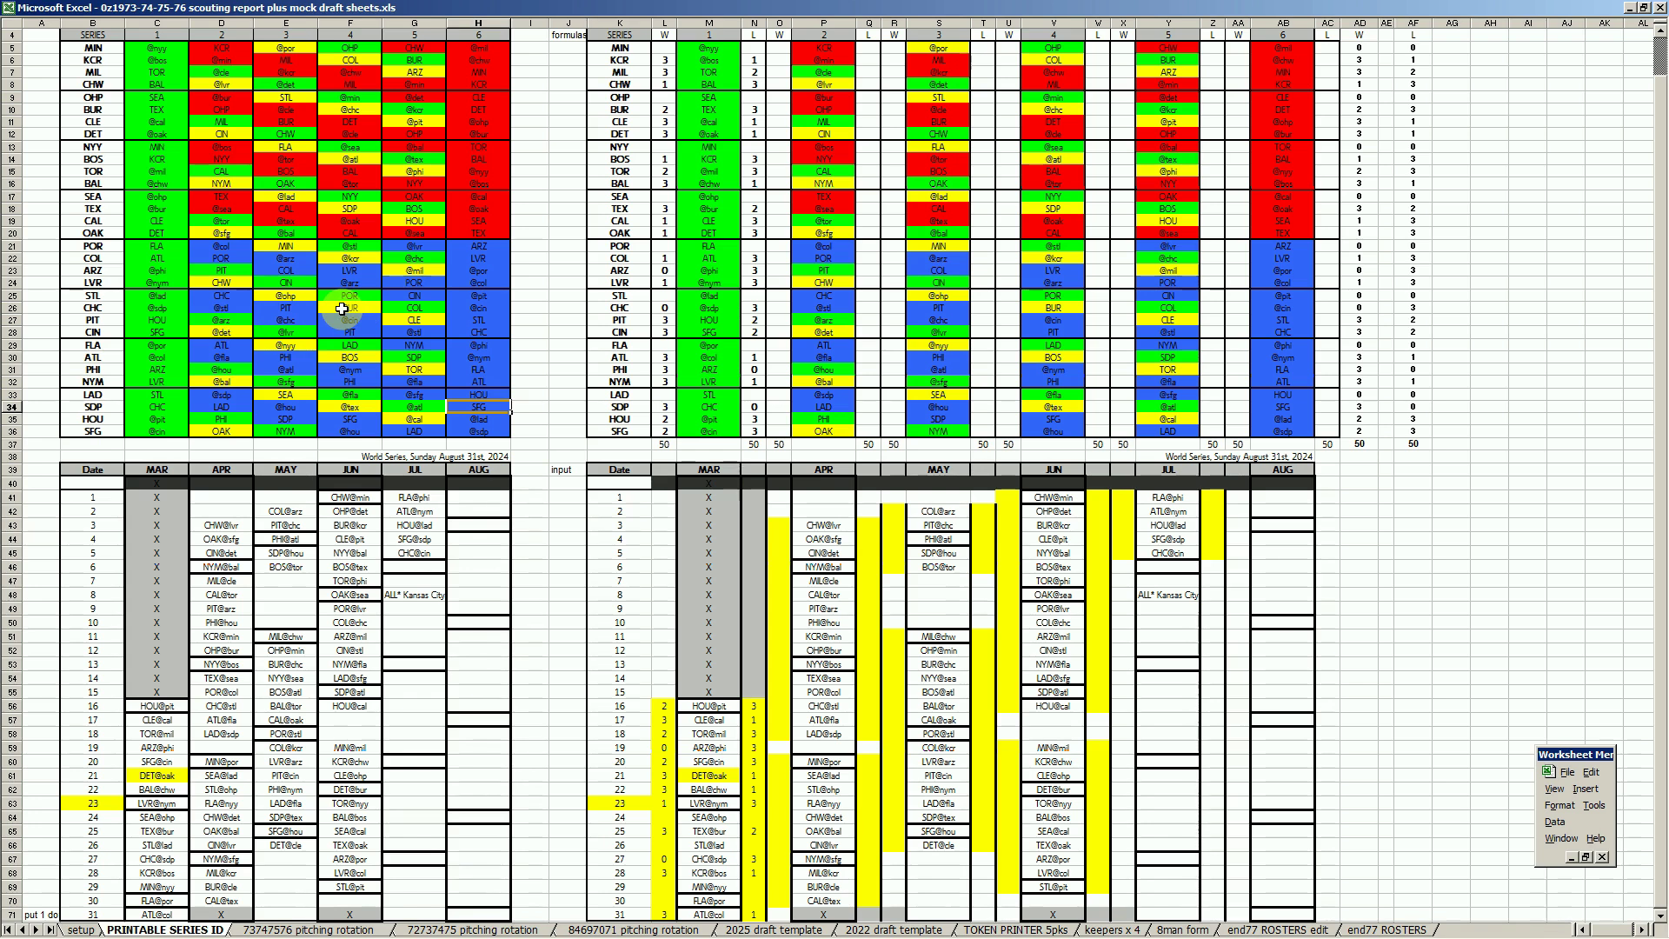
pyautogui.click(477, 309)
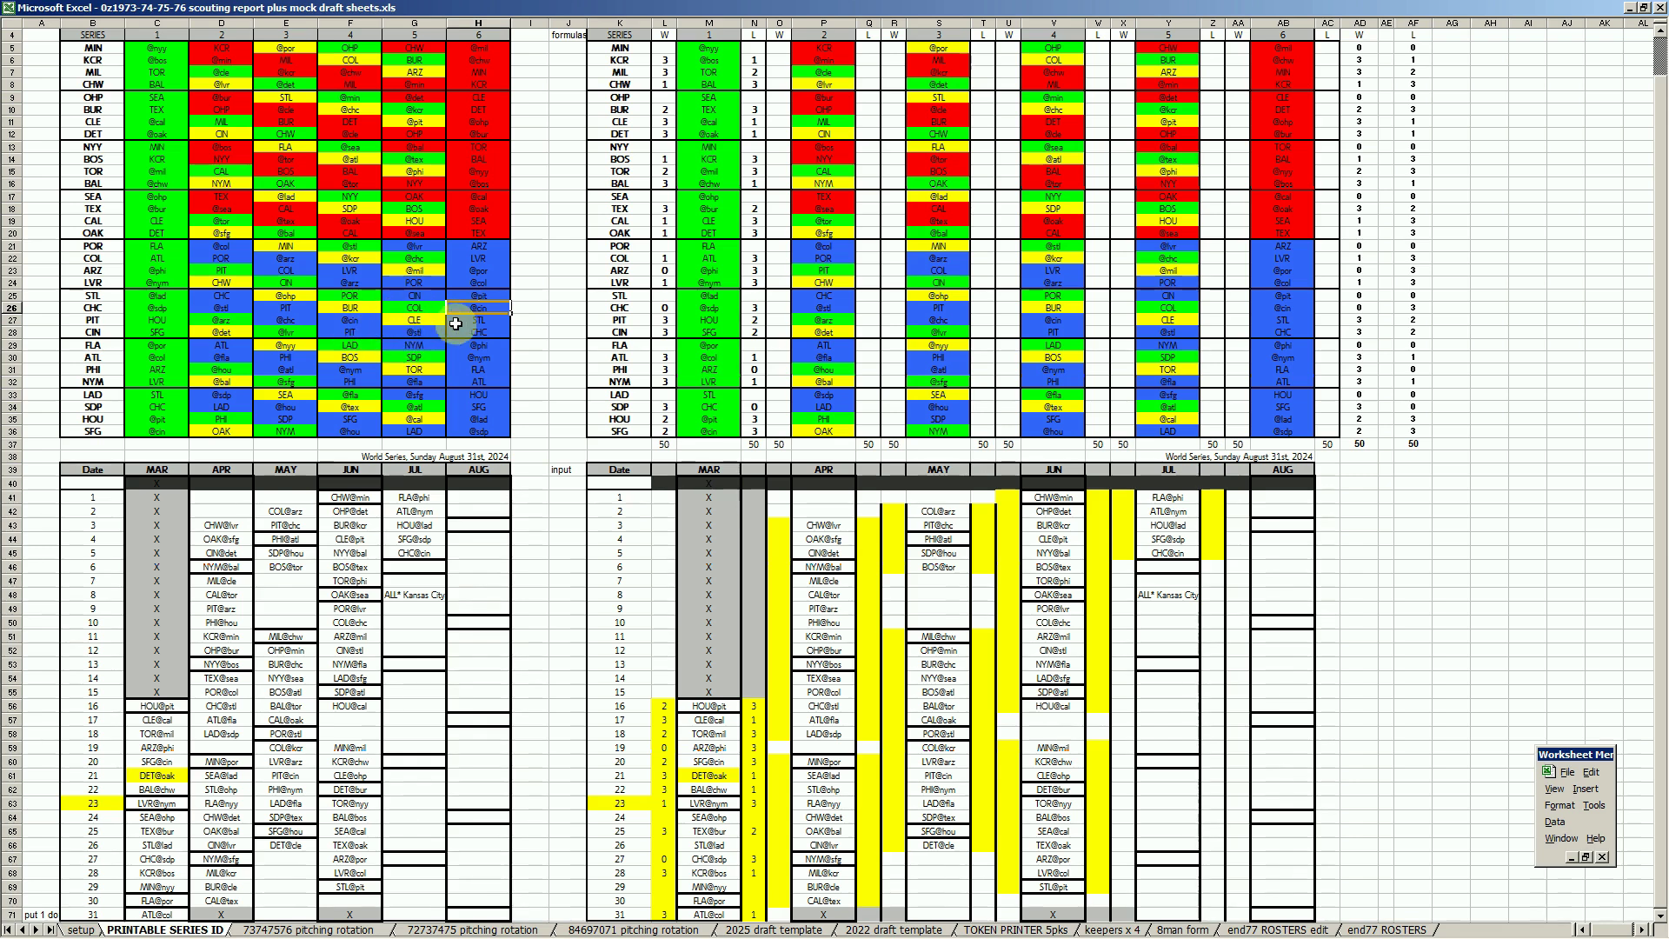
pyautogui.click(164, 321)
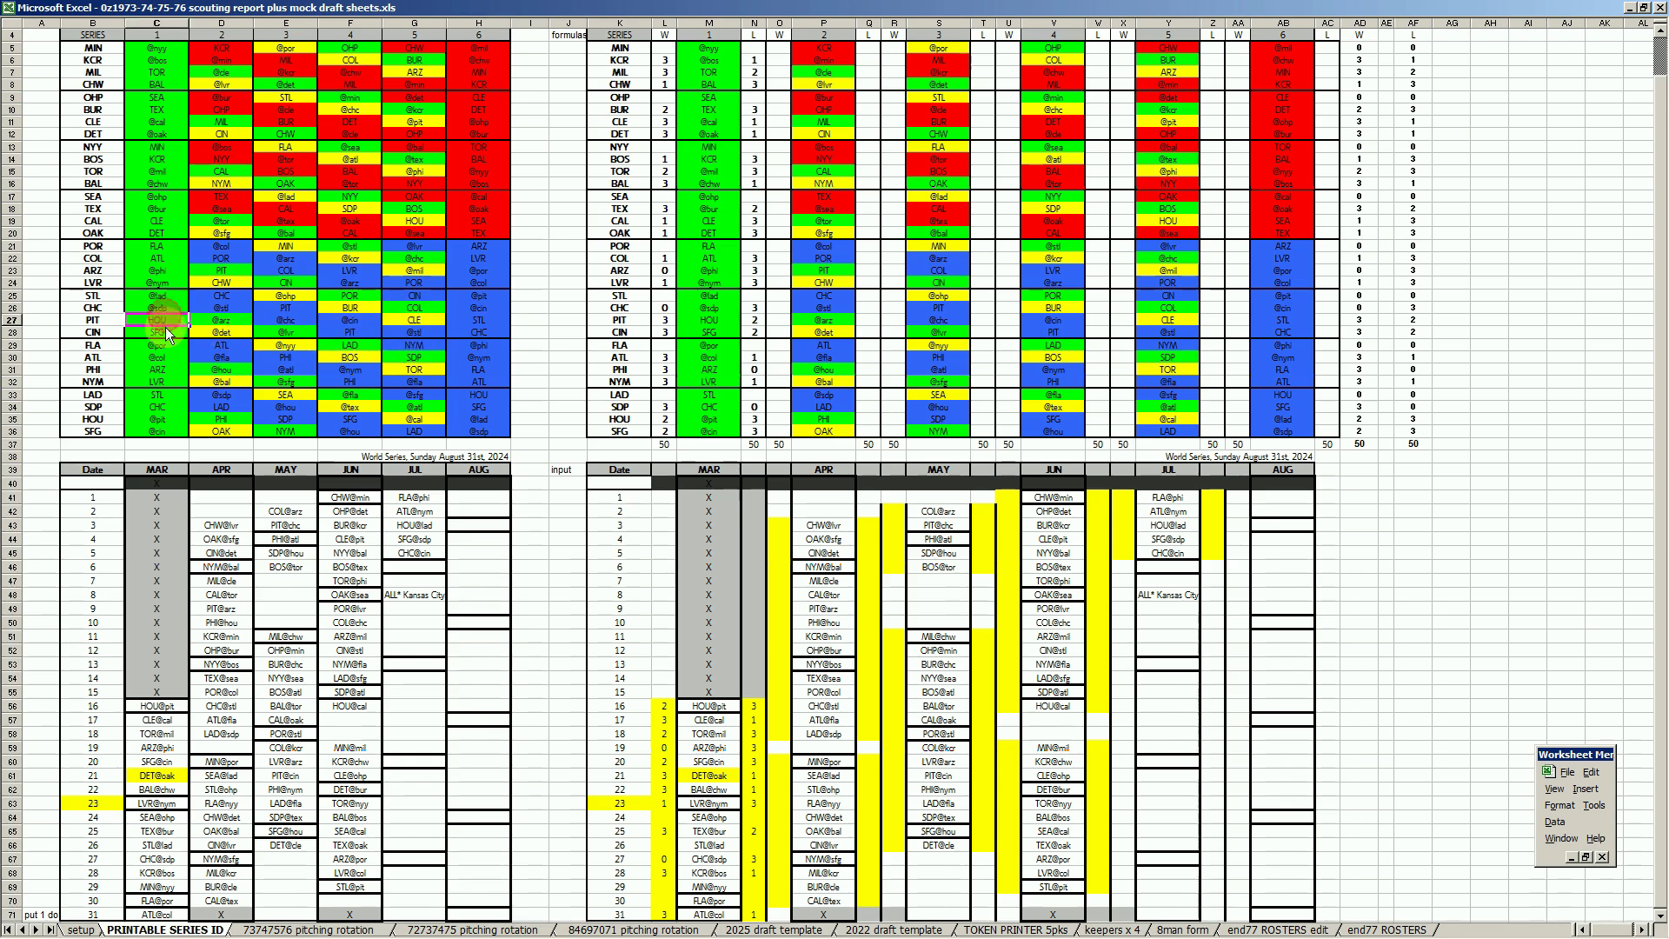
# Return to the 00AAAGAME005.xls workbook and look over the Cubs' lineup on the Game 51 scoresheet
pyautogui.moveTo(470, 932)
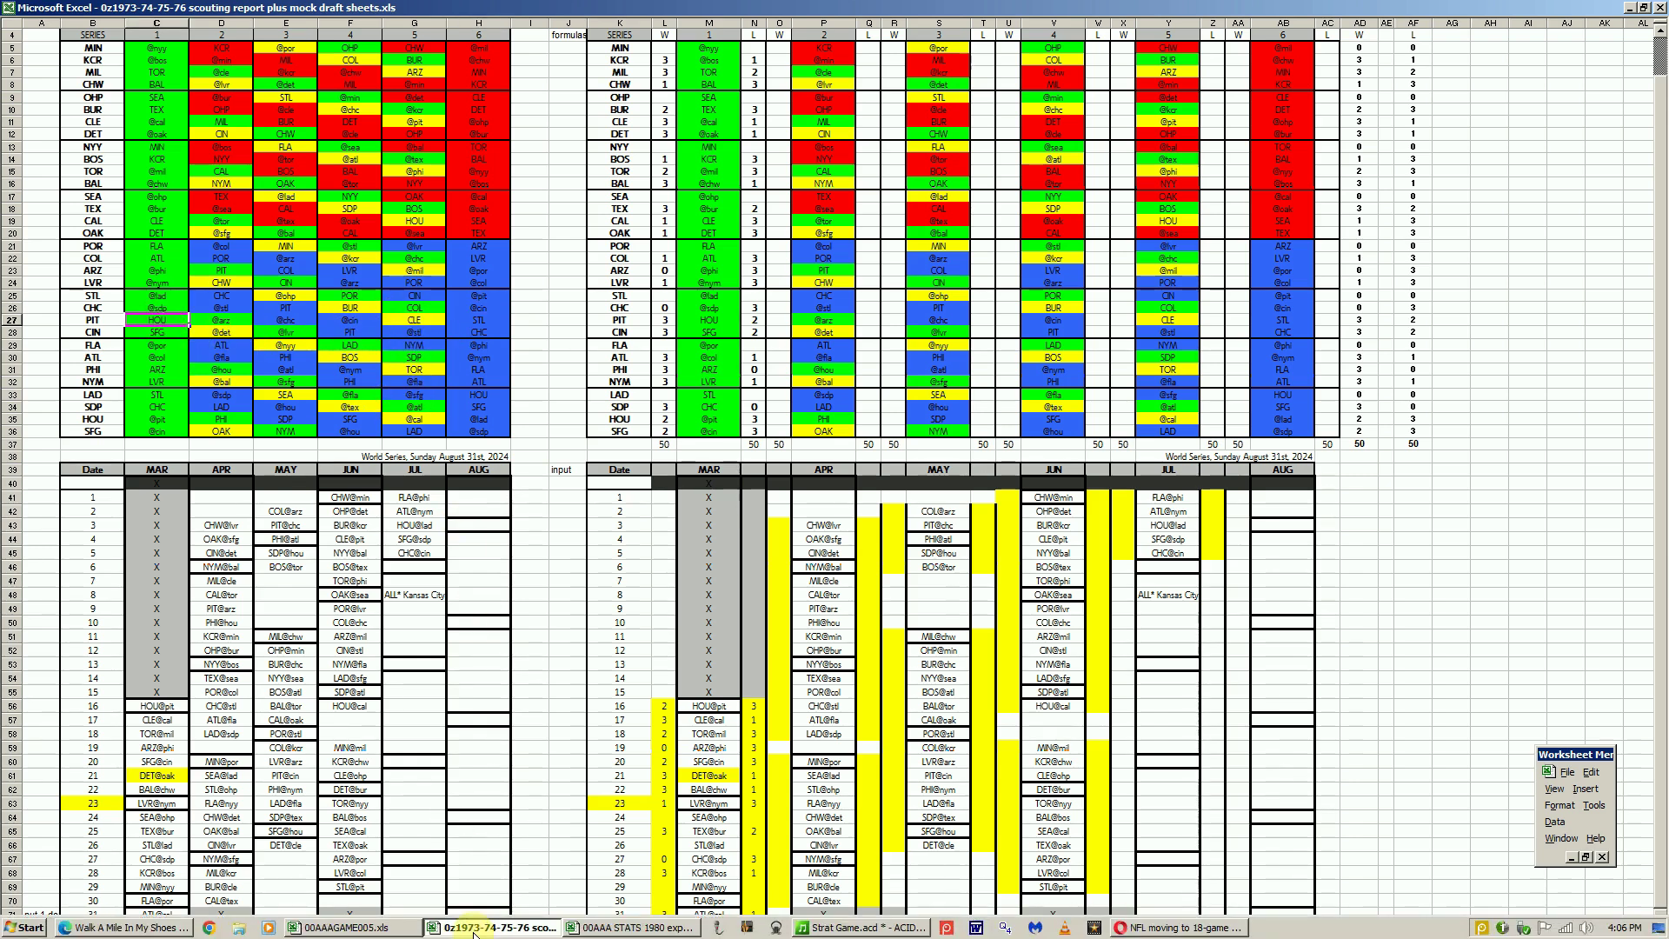
pyautogui.click(363, 931)
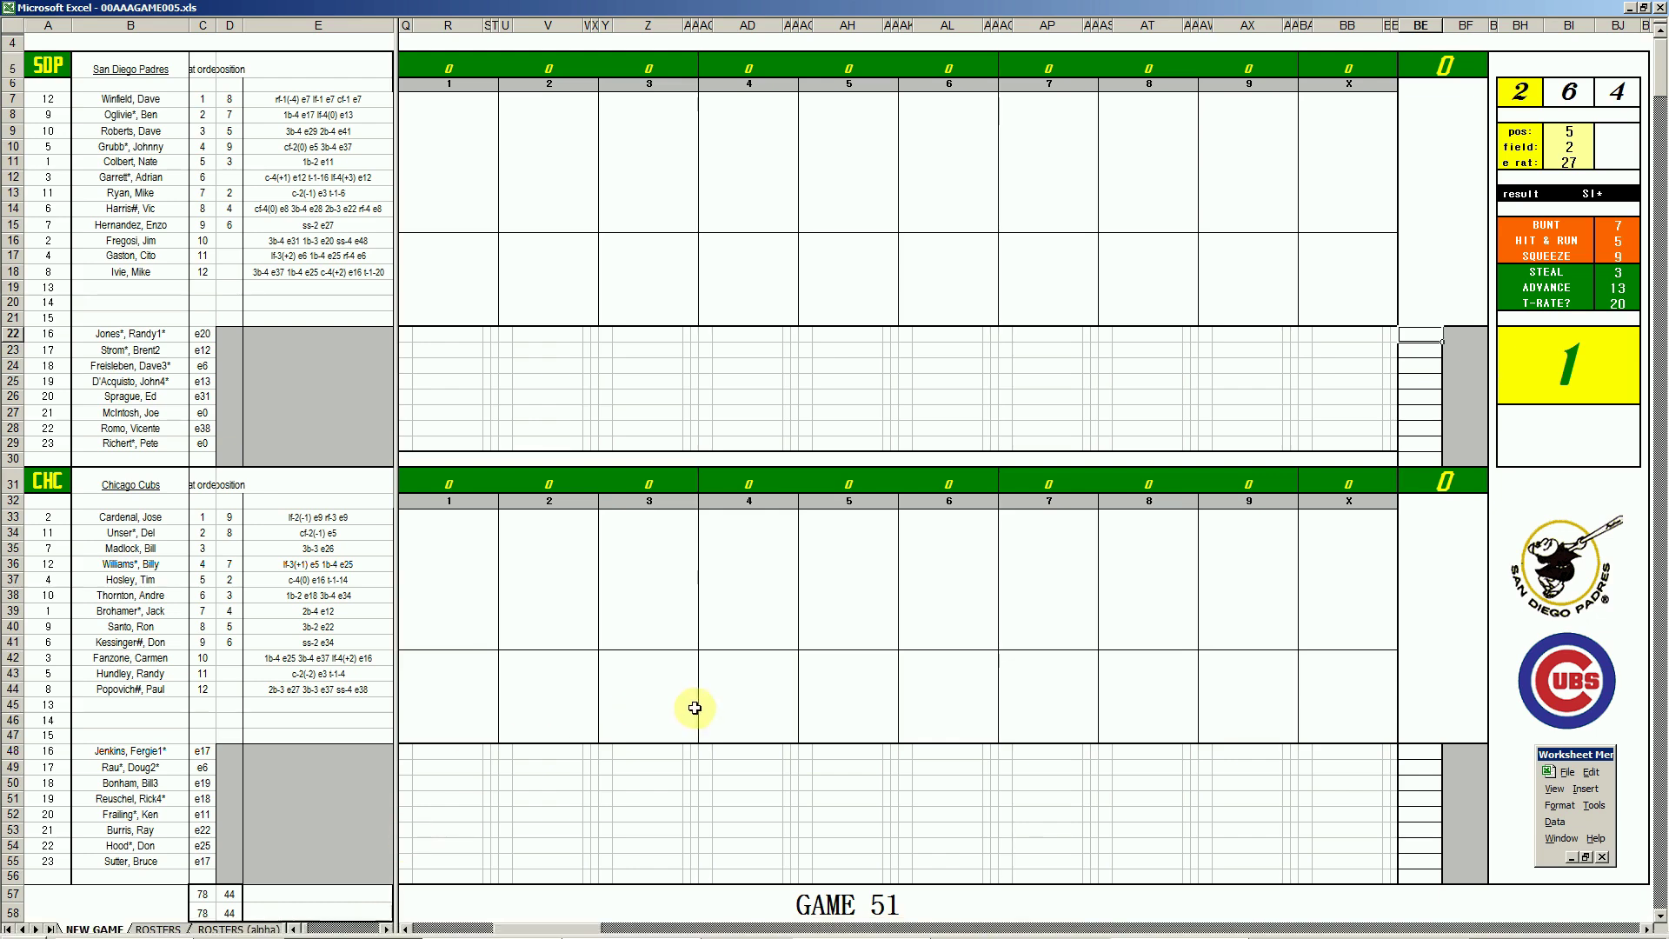
pyautogui.click(262, 645)
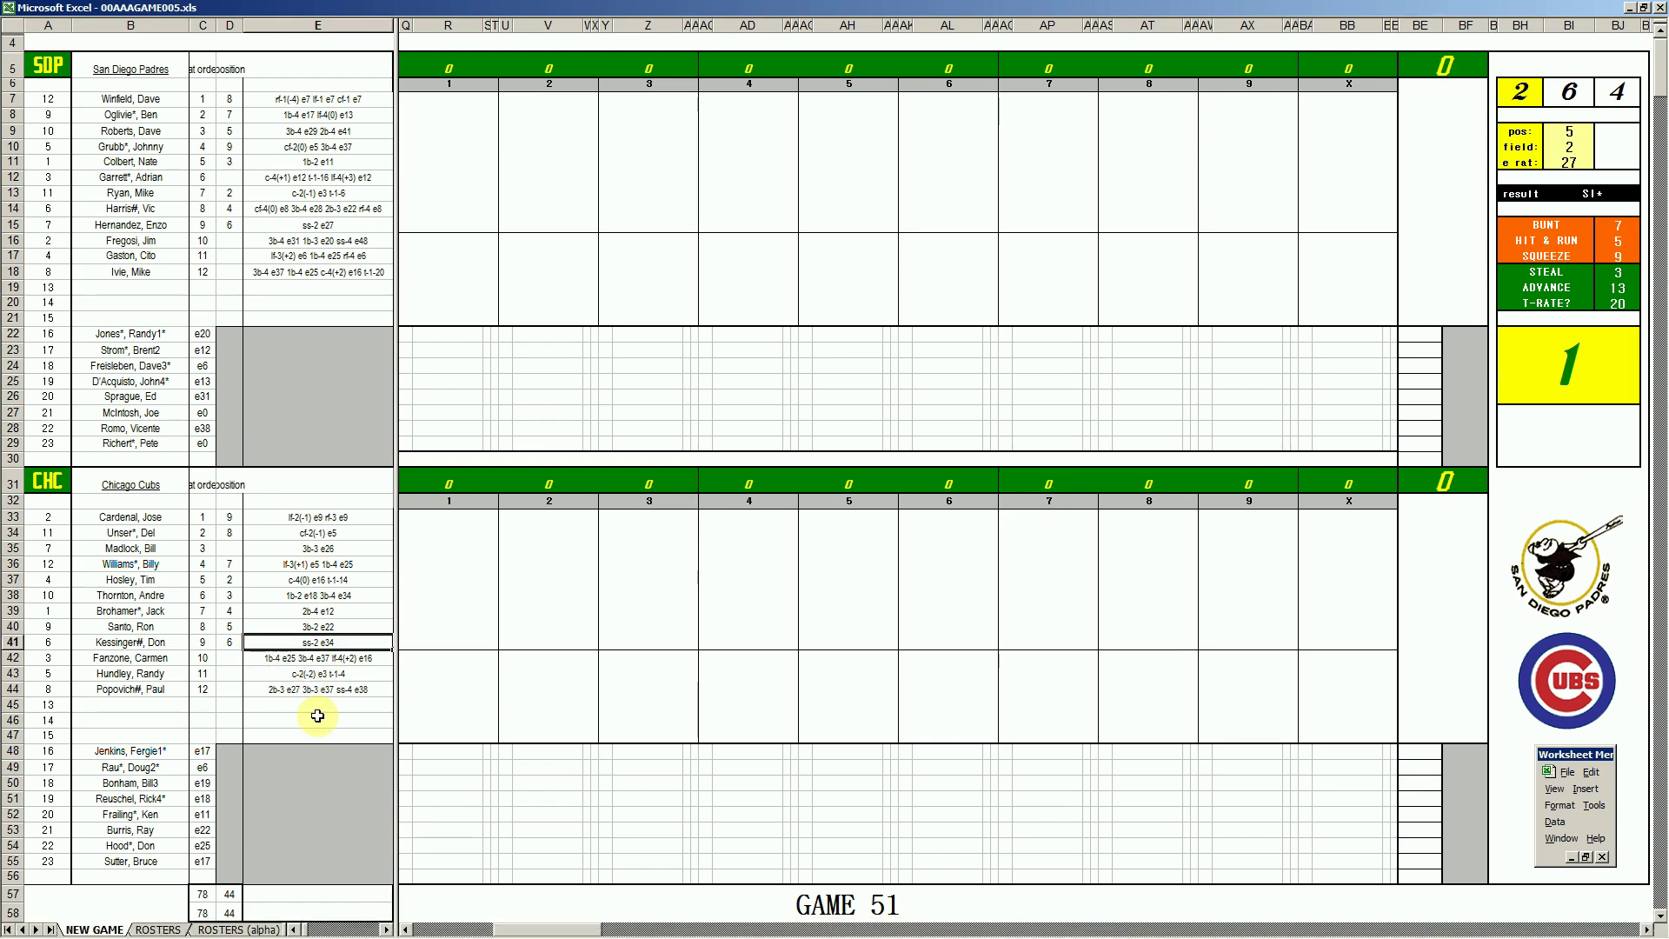